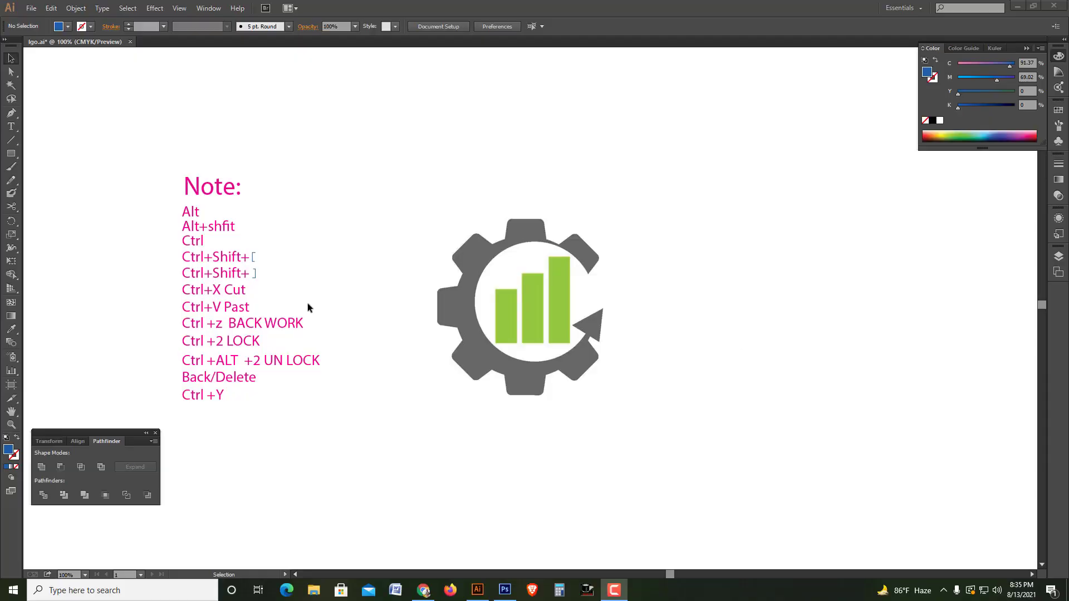
- Draw a rectangle over the left bar and give it the middle bar's green
{"action": "left_click", "coordinate": [11, 154]}
{"action": "scroll", "coordinate": [468, 256], "scroll_direction": "up", "scroll_amount": 1}
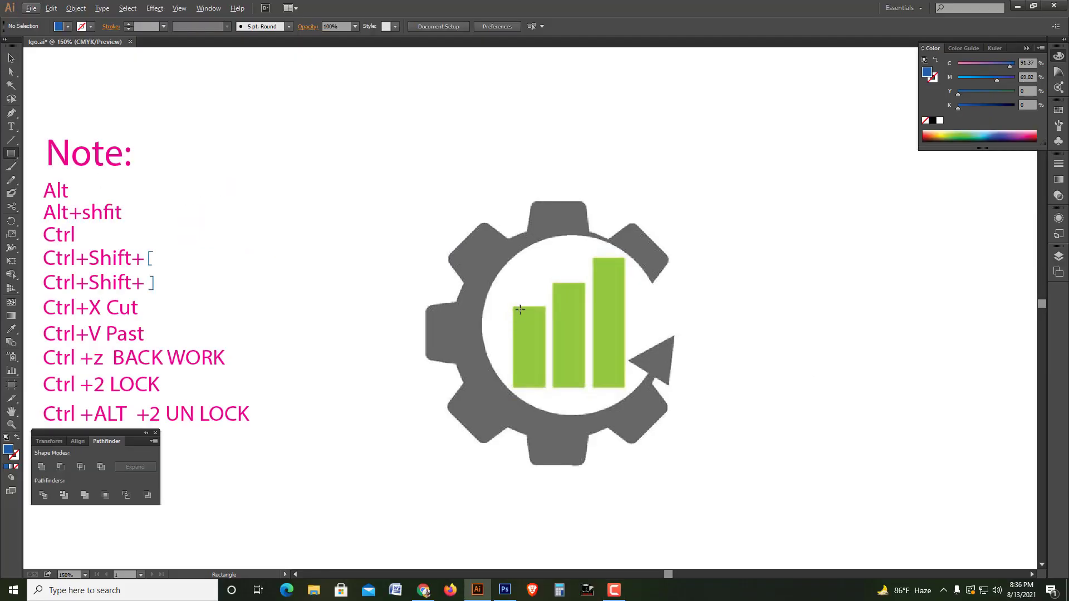
{"action": "left_click_drag", "start_coordinate": [513, 307], "coordinate": [543, 388]}
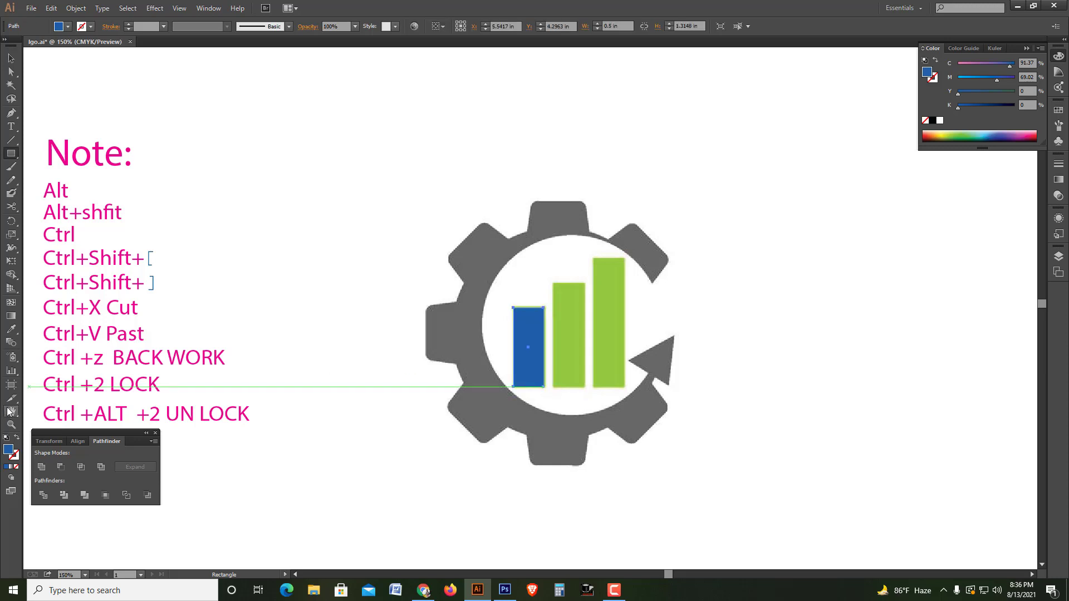
{"action": "left_click", "coordinate": [12, 329]}
{"action": "left_click", "coordinate": [563, 322]}
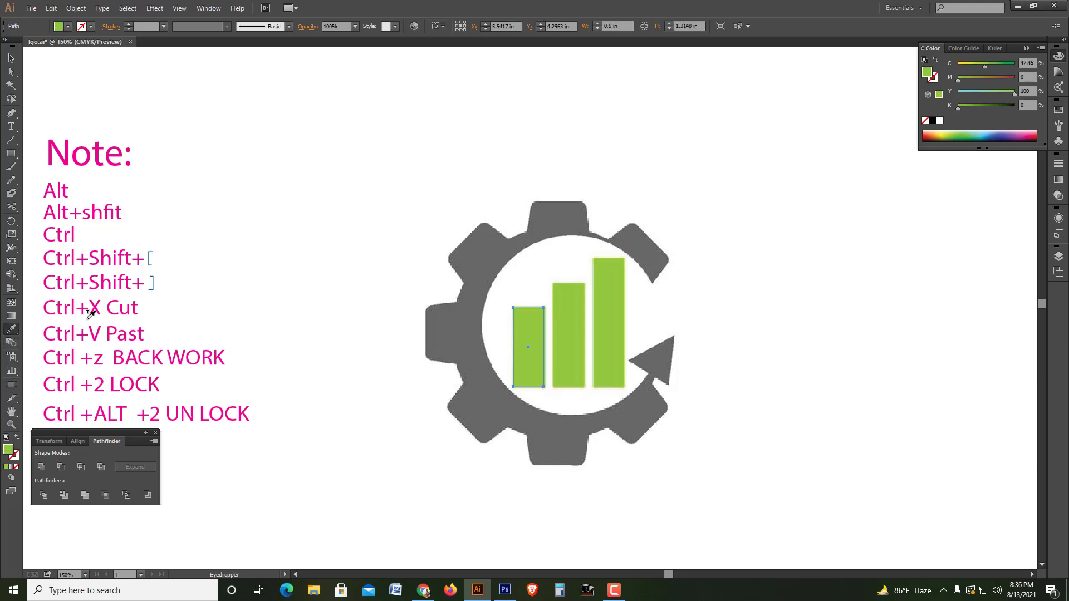
- Draw rectangles over the middle and right bars, then clear the selection
{"action": "left_click", "coordinate": [12, 153]}
{"action": "left_click_drag", "start_coordinate": [552, 283], "coordinate": [584, 386]}
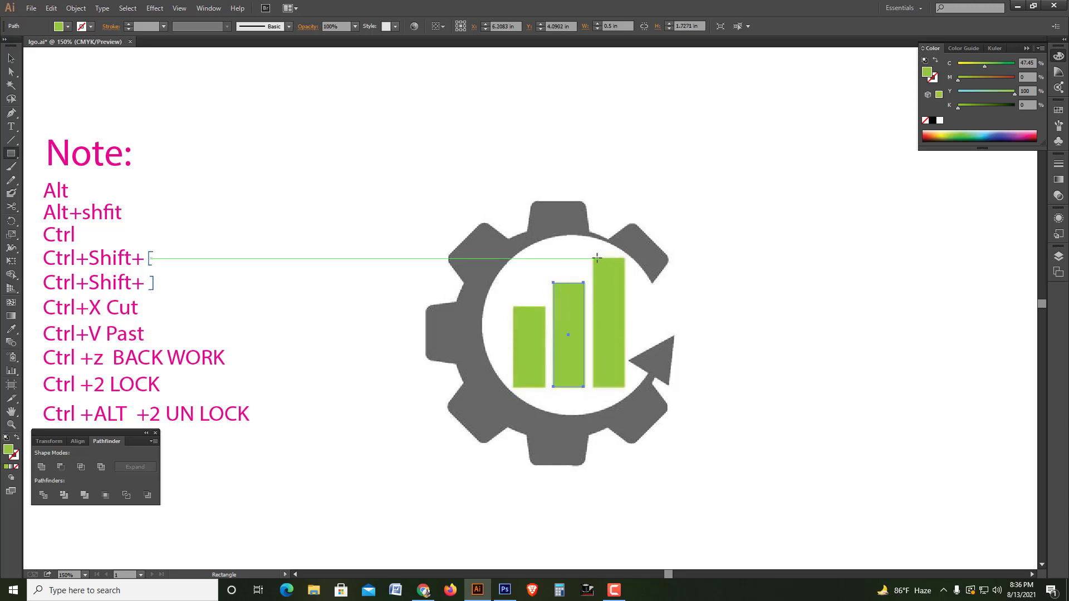
{"action": "left_click_drag", "start_coordinate": [596, 258], "coordinate": [623, 387]}
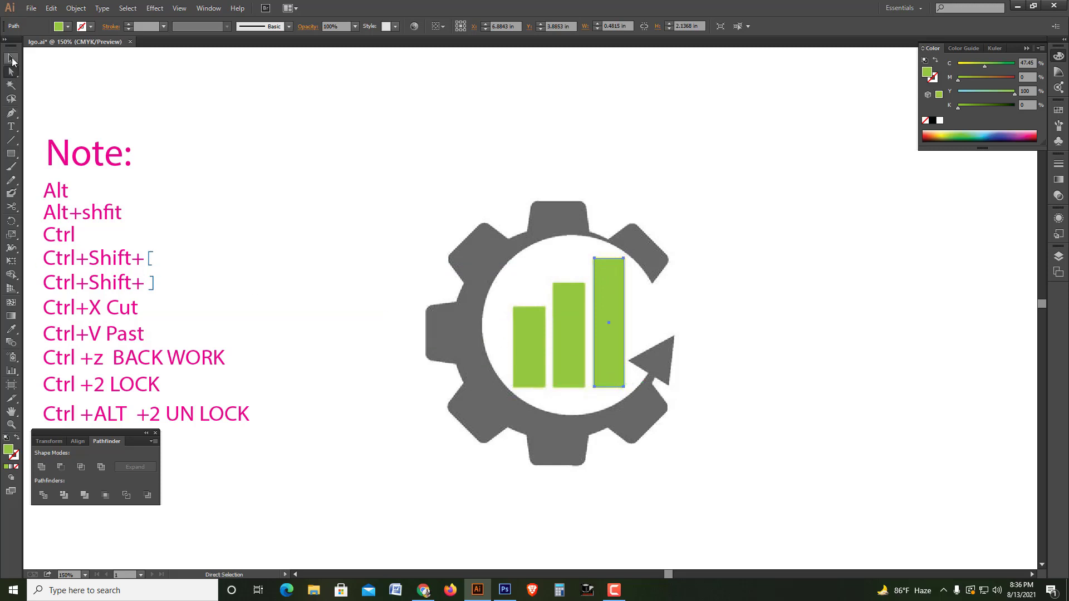
{"action": "left_click", "coordinate": [10, 58]}
{"action": "left_click", "coordinate": [169, 129]}
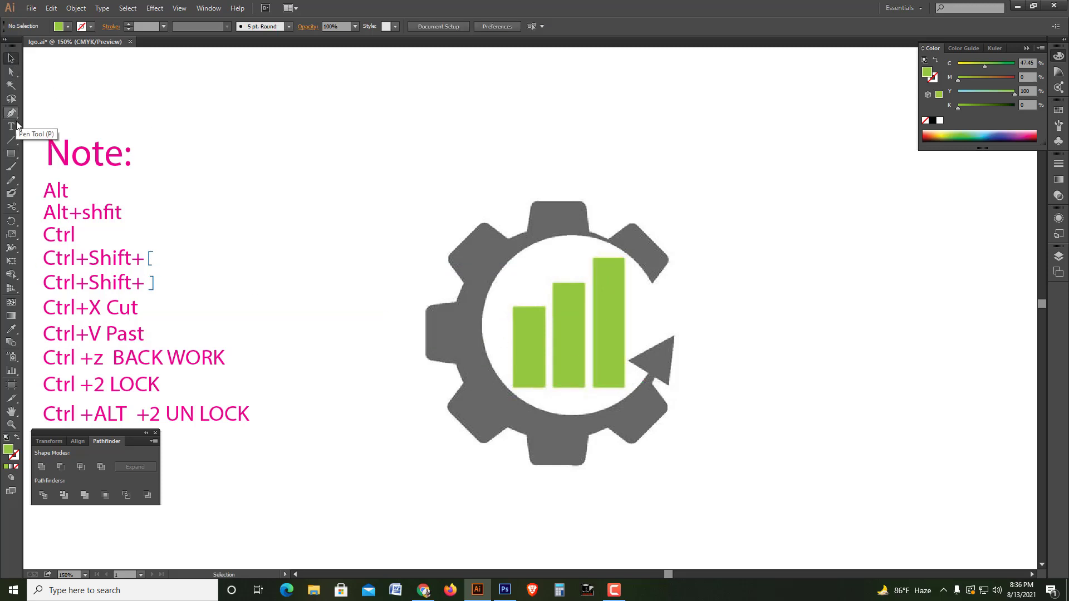
- Draw a 3 in circle over the gear's opening and make it a green outline with no fill
{"action": "mouse_move", "coordinate": [10, 154]}
{"action": "left_mouse_down"}
{"action": "mouse_move", "coordinate": [88, 196]}
{"action": "mouse_move", "coordinate": [78, 179]}
{"action": "left_mouse_up"}
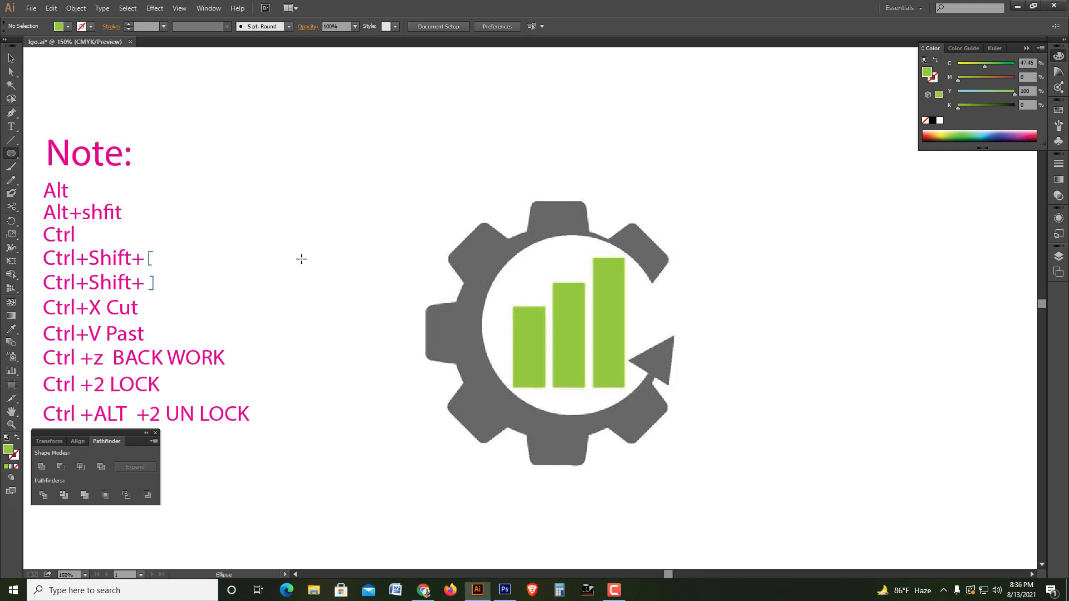
{"action": "left_click_drag", "start_coordinate": [570, 323], "coordinate": [667, 396]}
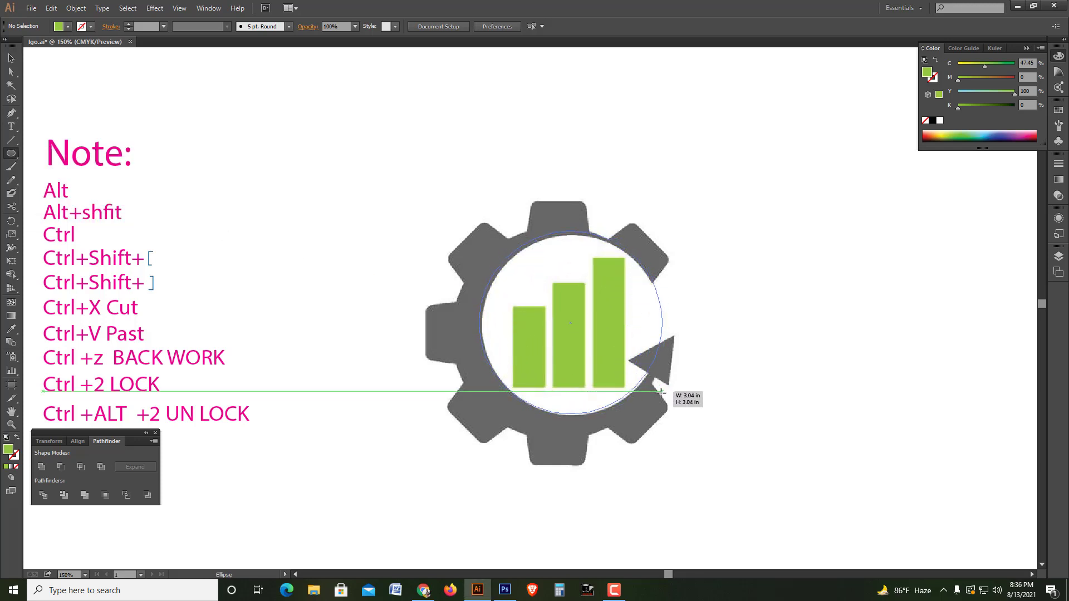
{"action": "left_click_drag", "start_coordinate": [667, 395], "coordinate": [661, 363]}
{"action": "key", "text": "c"}
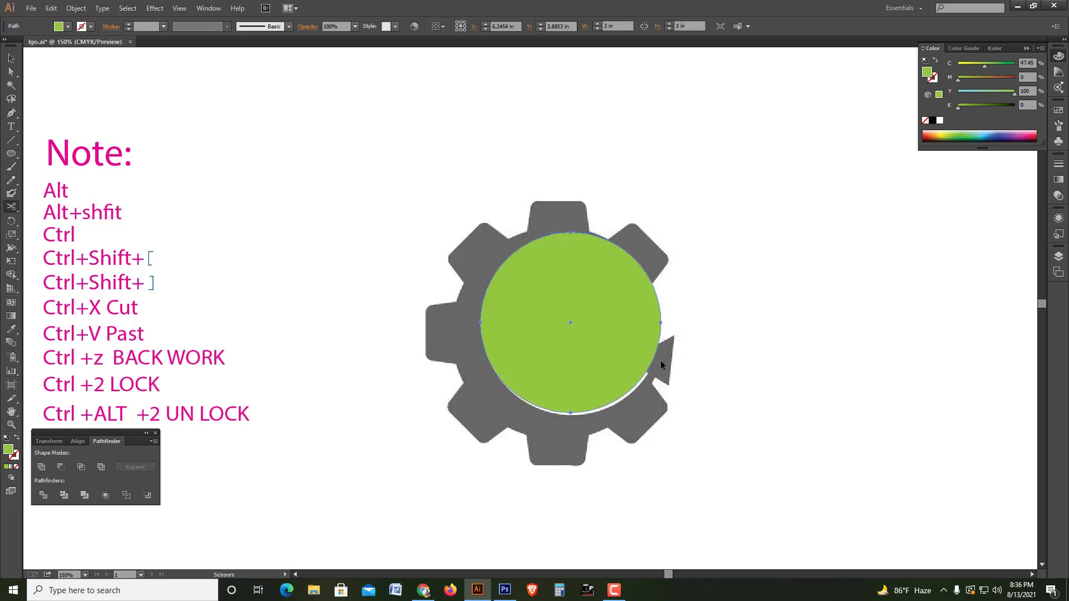
{"action": "key", "text": "shift+c"}
{"action": "key", "text": "shift+x"}
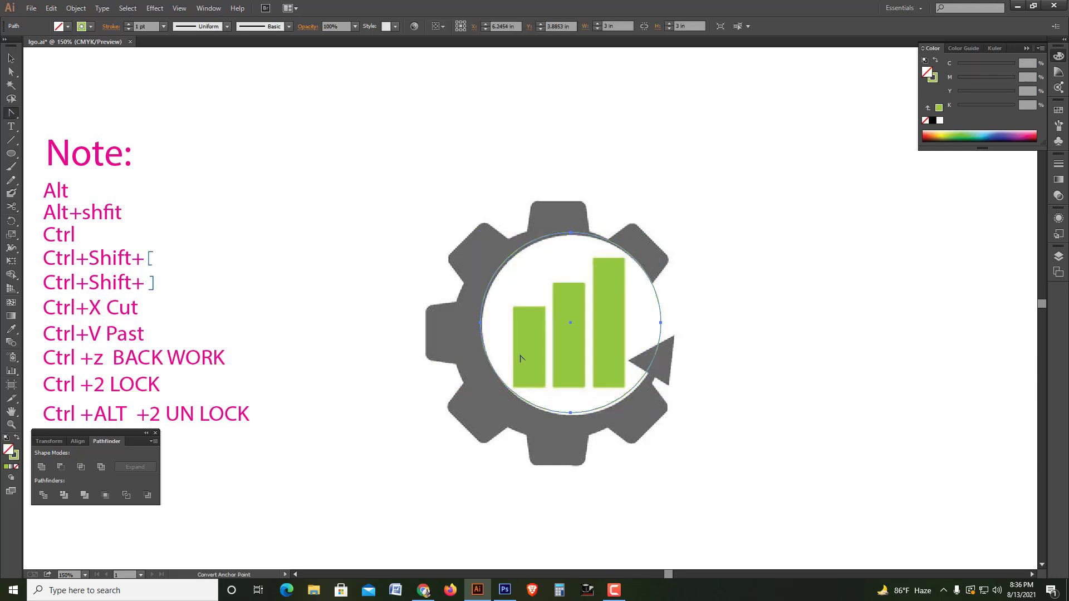
- Resize the circle's top, bottom and right edges to fit the inner white ring
{"action": "scroll", "coordinate": [561, 279], "scroll_direction": "up", "scroll_amount": 2}
{"action": "key", "text": "v"}
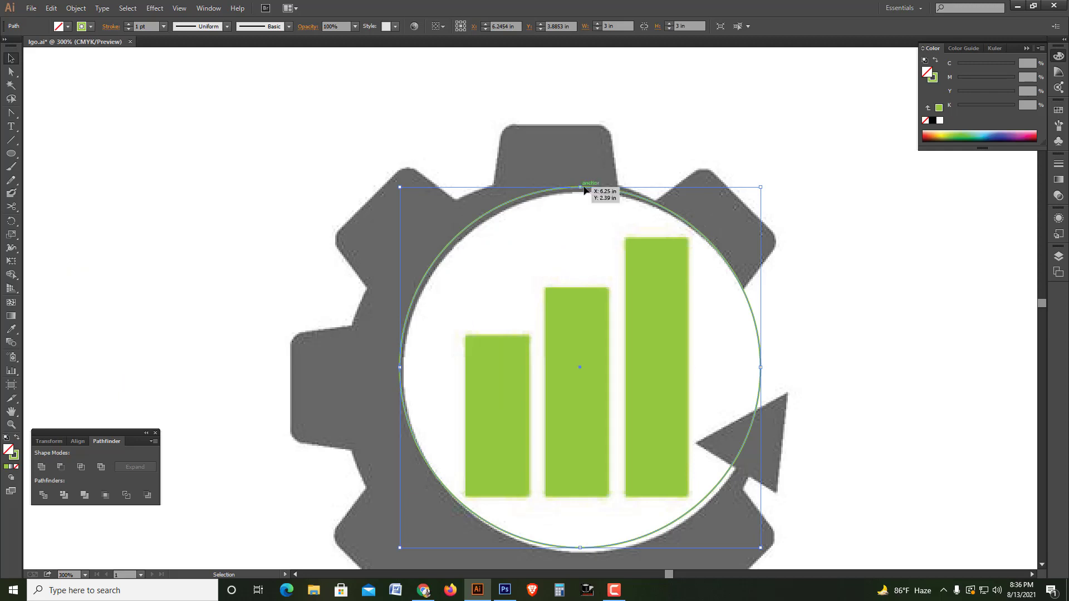
{"action": "left_click_drag", "start_coordinate": [584, 190], "coordinate": [585, 196]}
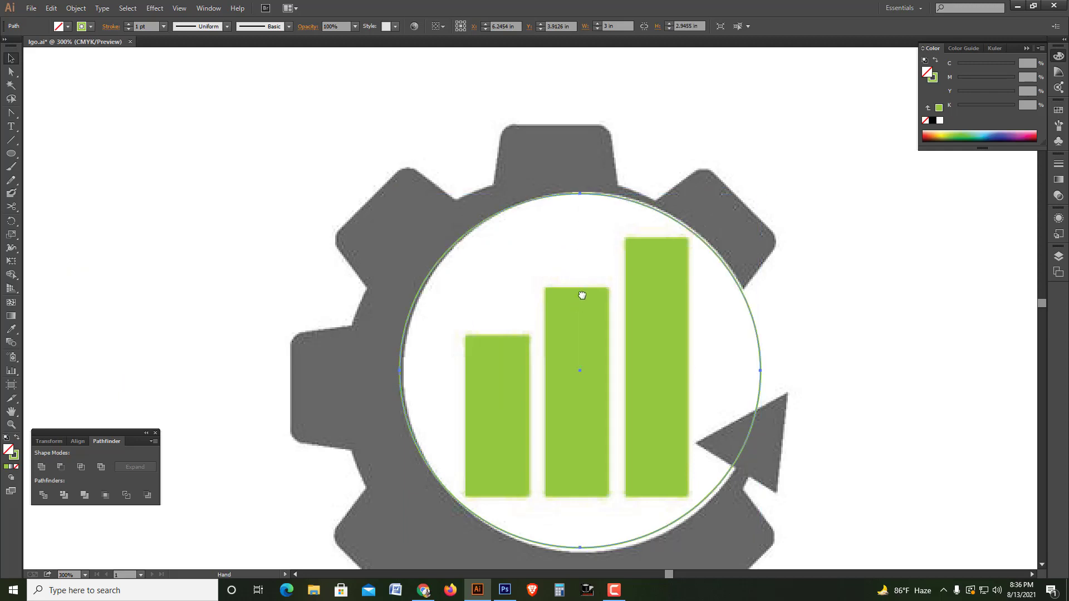
{"action": "left_click_drag", "start_coordinate": [581, 295], "coordinate": [593, 215]}
{"action": "left_click_drag", "start_coordinate": [591, 471], "coordinate": [592, 472]}
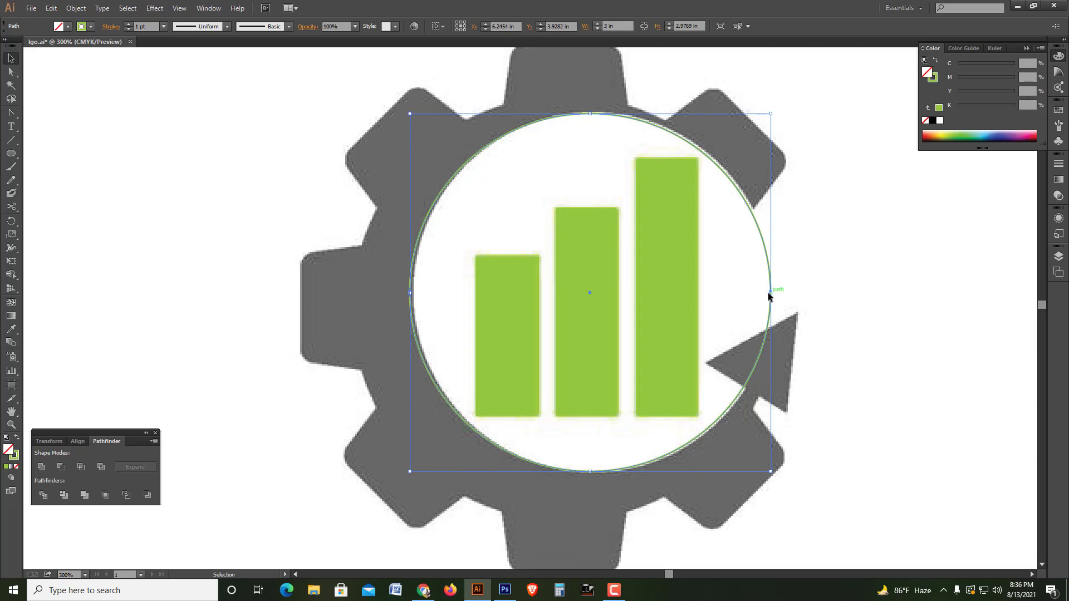
{"action": "left_click_drag", "start_coordinate": [769, 293], "coordinate": [775, 295]}
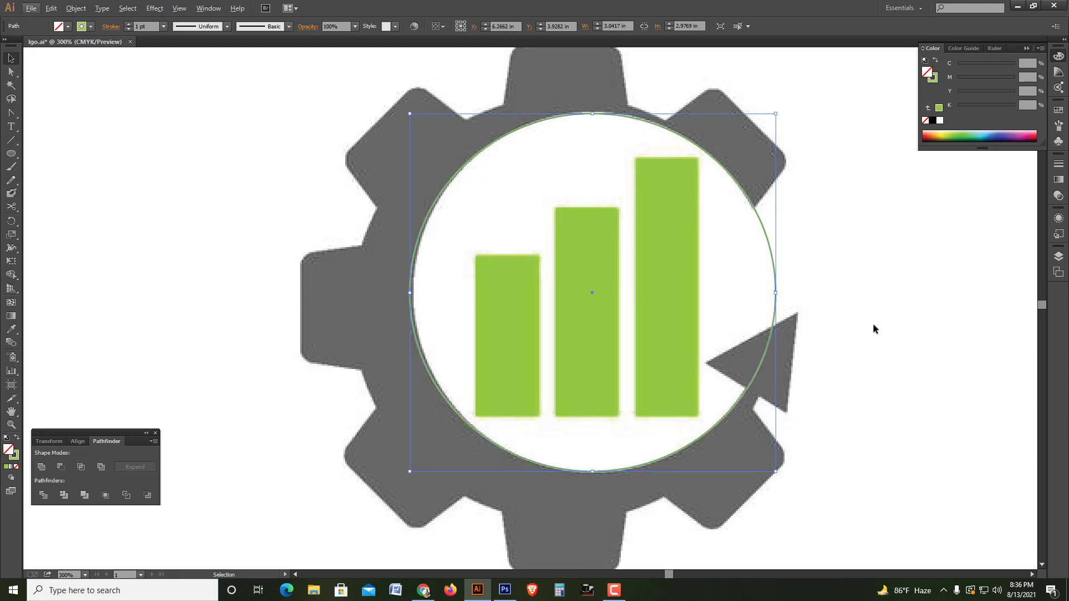
{"action": "left_click", "coordinate": [817, 329]}
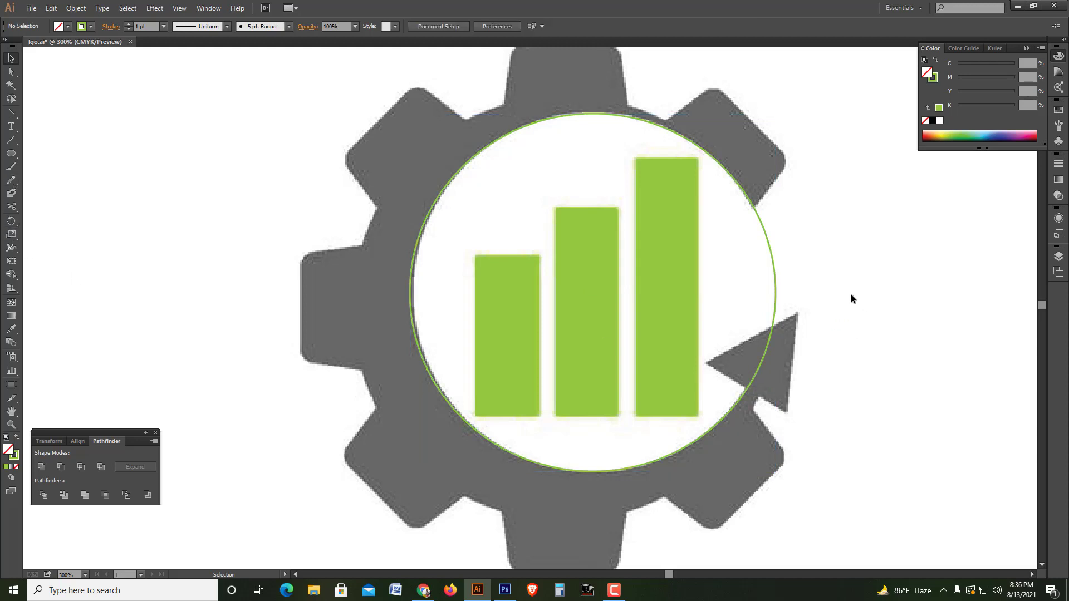
- Cut the green circle at its upper-right and lower-right points and delete the right arc
{"action": "left_click", "coordinate": [774, 266]}
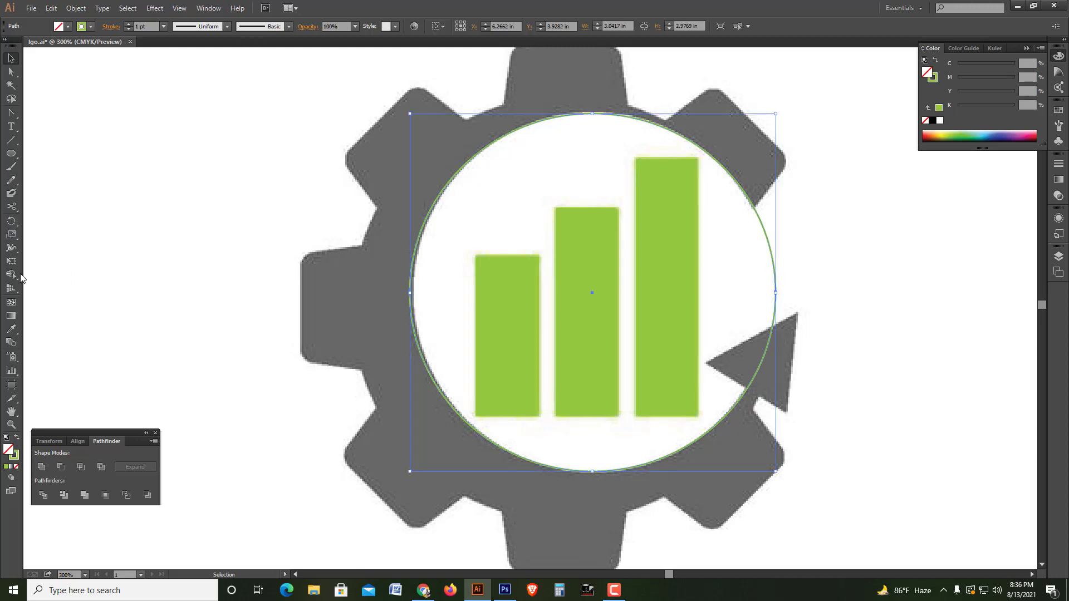
{"action": "left_click", "coordinate": [17, 208]}
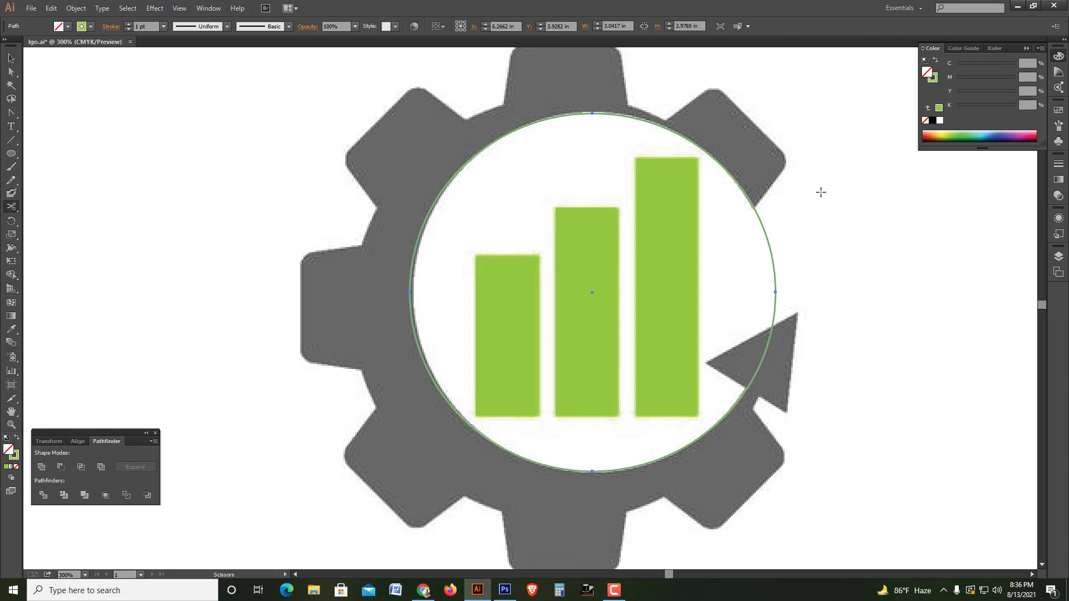
{"action": "left_click", "coordinate": [755, 207]}
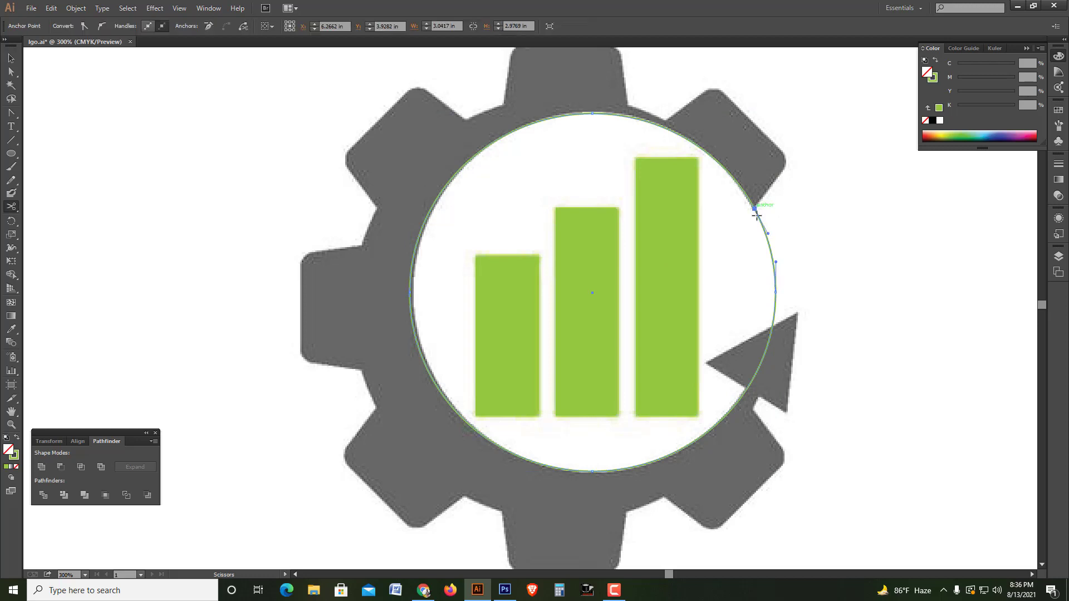
{"action": "left_click", "coordinate": [747, 388]}
{"action": "key", "text": "a"}
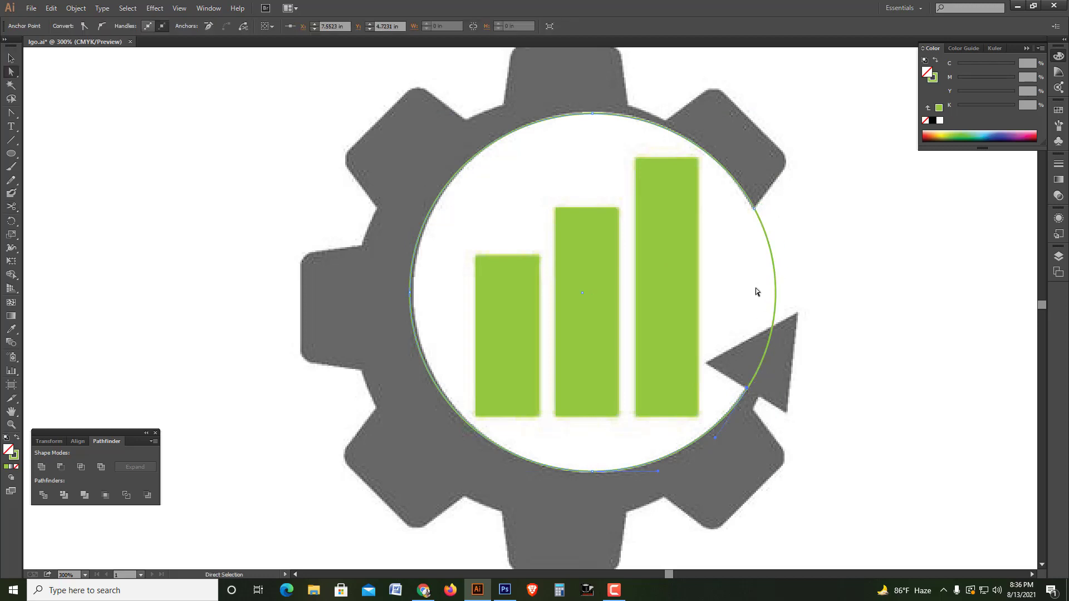
{"action": "left_click_drag", "start_coordinate": [747, 282], "coordinate": [810, 291]}
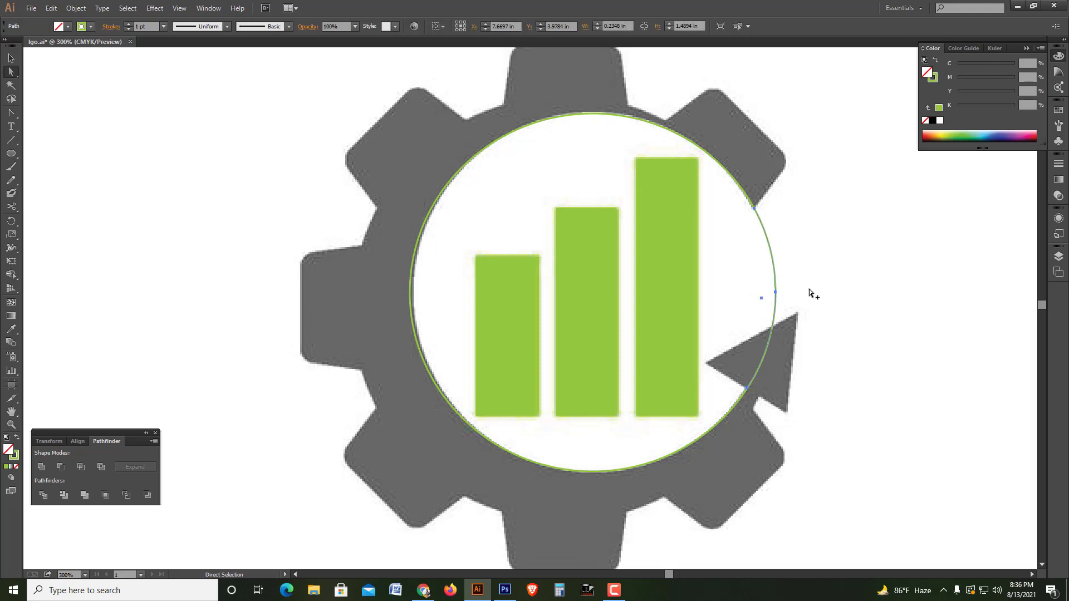
{"action": "key", "text": "Delete"}
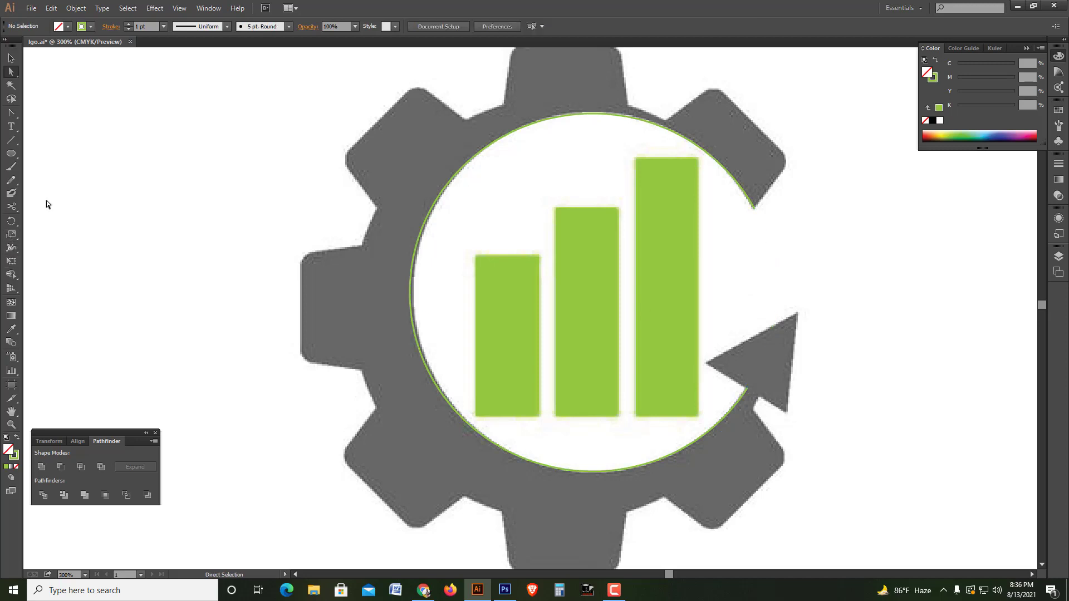
- Start a Pen path at the arc's lower end and trace around the arrow's tip and stem
{"action": "left_click_drag", "start_coordinate": [15, 115], "coordinate": [50, 118]}
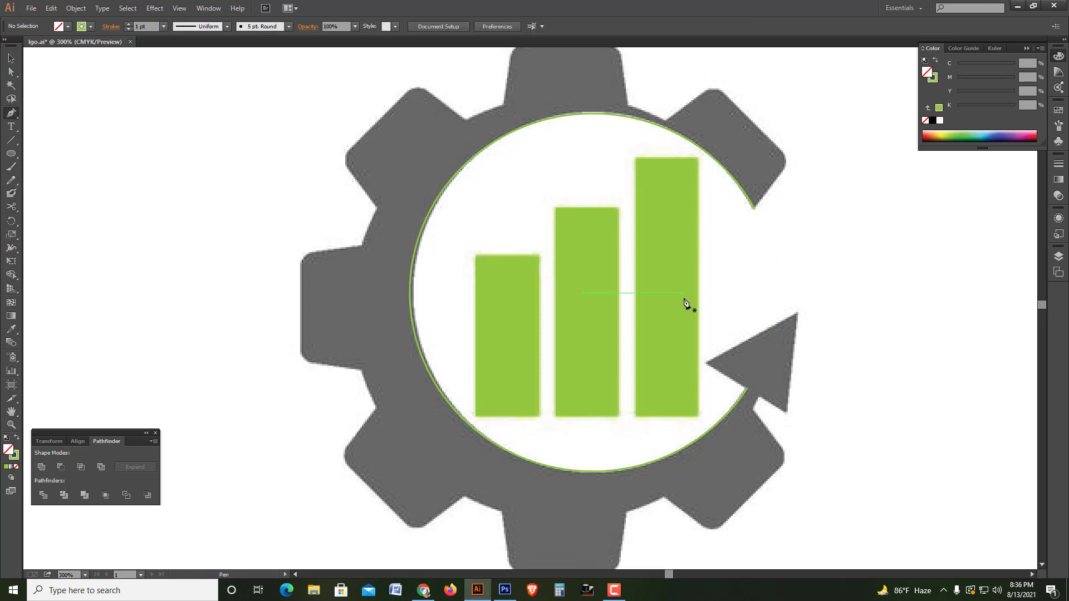
{"action": "left_click", "coordinate": [748, 389]}
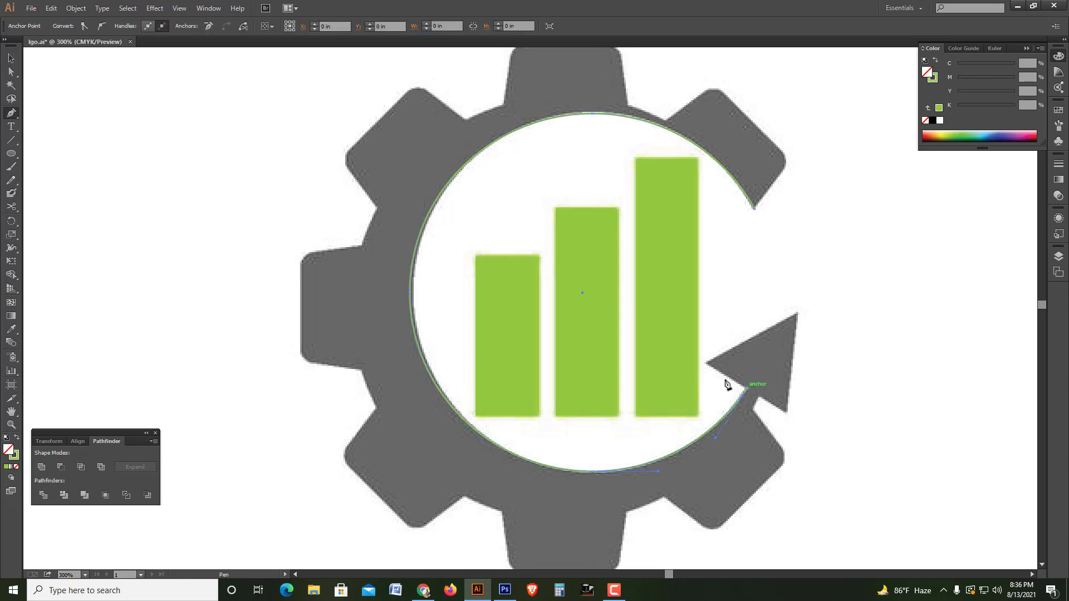
{"action": "left_click", "coordinate": [705, 363]}
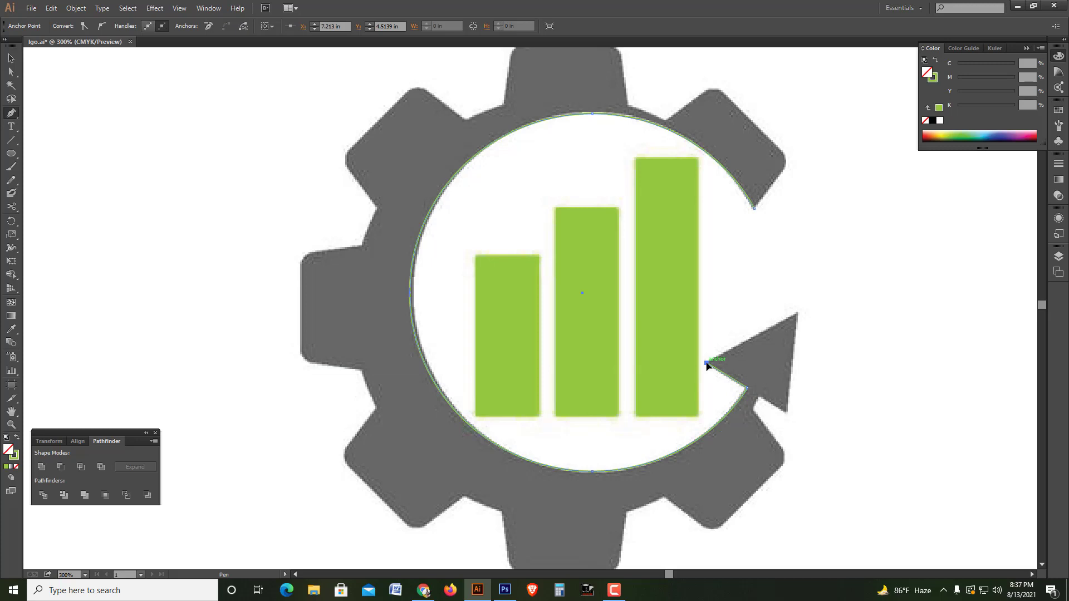
{"action": "left_click", "coordinate": [796, 313]}
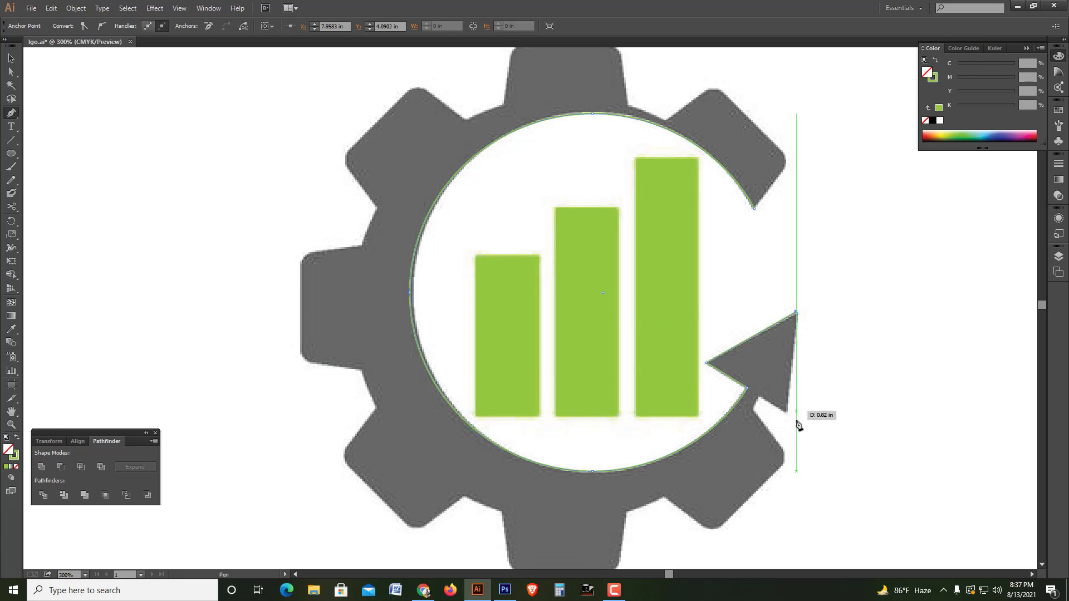
{"action": "left_click", "coordinate": [785, 412]}
{"action": "scroll", "coordinate": [783, 433], "scroll_direction": "up", "scroll_amount": 1, "text": "alt"}
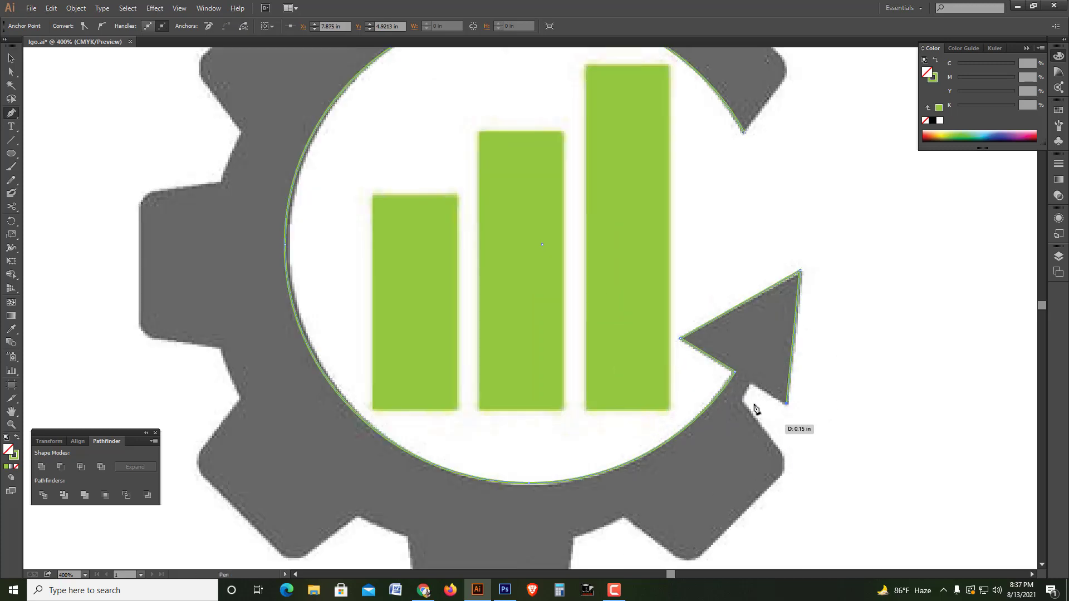
{"action": "left_click", "coordinate": [750, 385]}
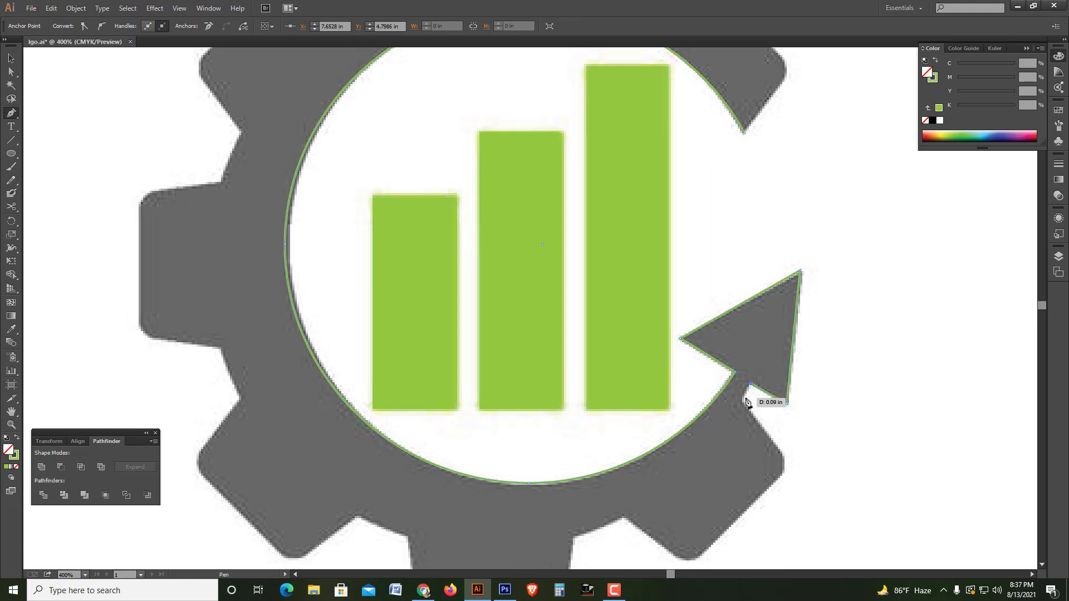
{"action": "scroll", "coordinate": [744, 408], "scroll_direction": "down", "scroll_amount": 1, "text": "alt"}
{"action": "scroll", "coordinate": [757, 389], "scroll_direction": "down", "scroll_amount": 2}
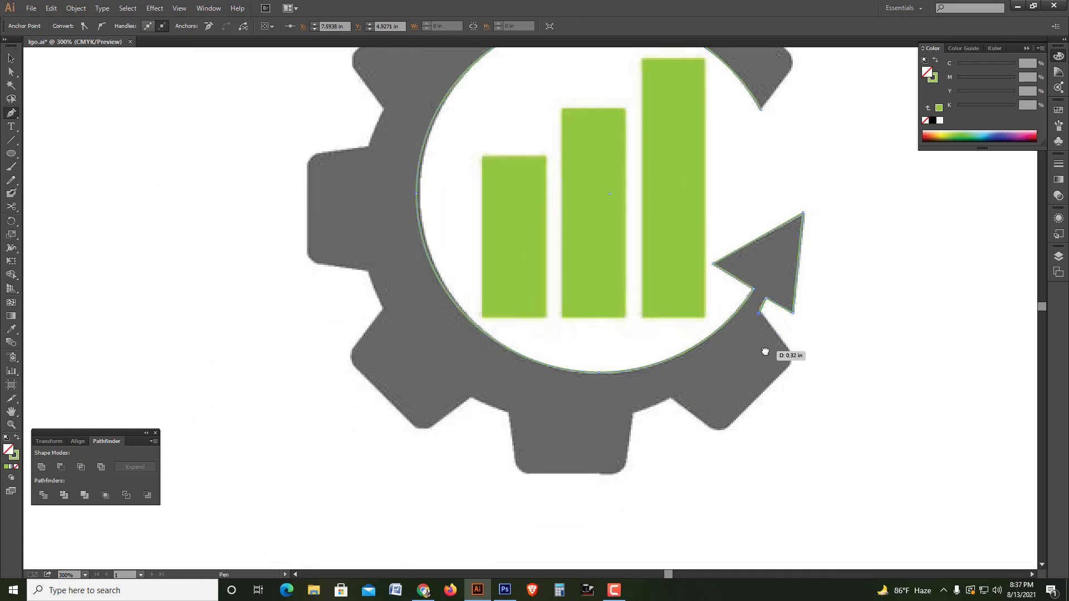
{"action": "left_click", "coordinate": [792, 352]}
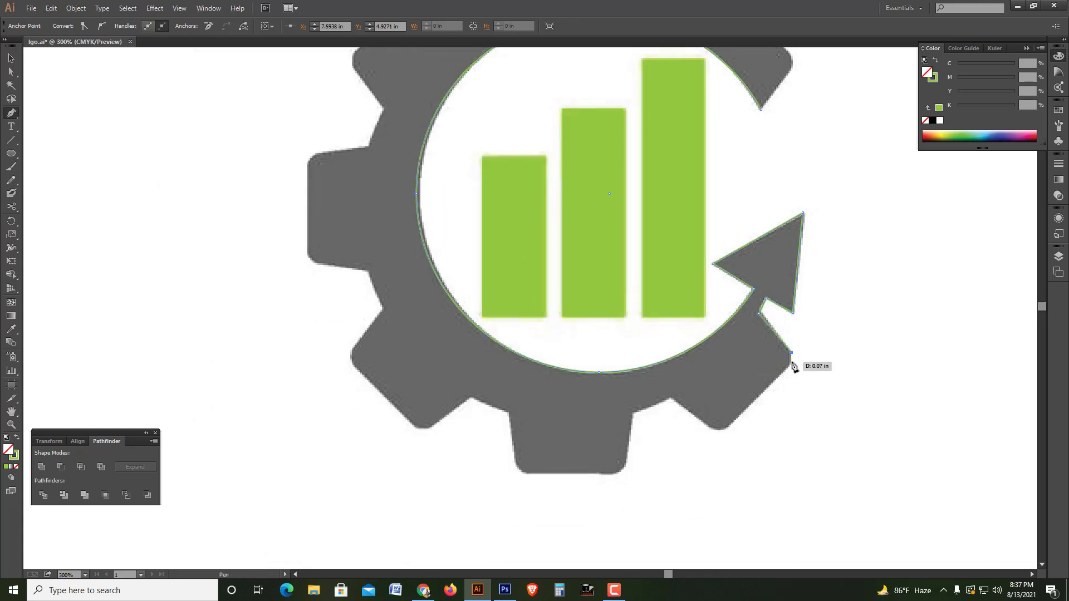
{"action": "left_click", "coordinate": [790, 367]}
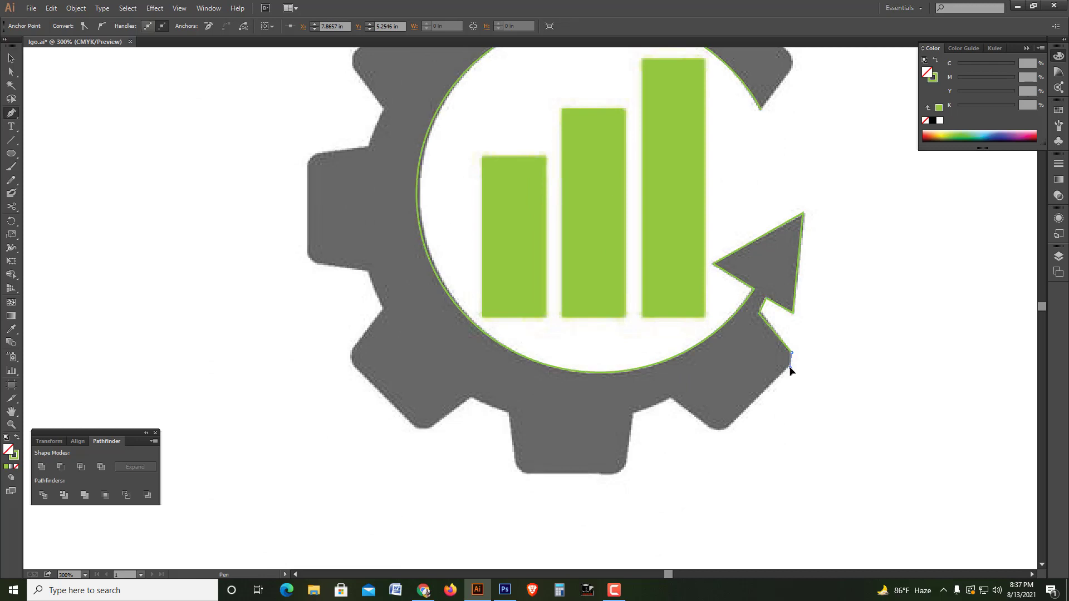
- Trace the outline around the bottom tooth, rounding its corners
{"action": "left_click", "coordinate": [724, 427]}
{"action": "left_click_drag", "start_coordinate": [719, 430], "coordinate": [710, 427]}
{"action": "left_click", "coordinate": [671, 397]}
{"action": "left_click", "coordinate": [633, 415]}
{"action": "mouse_move", "coordinate": [618, 445]}
{"action": "left_mouse_down"}
{"action": "mouse_move", "coordinate": [678, 375]}
{"action": "mouse_move", "coordinate": [657, 405]}
{"action": "left_mouse_up"}
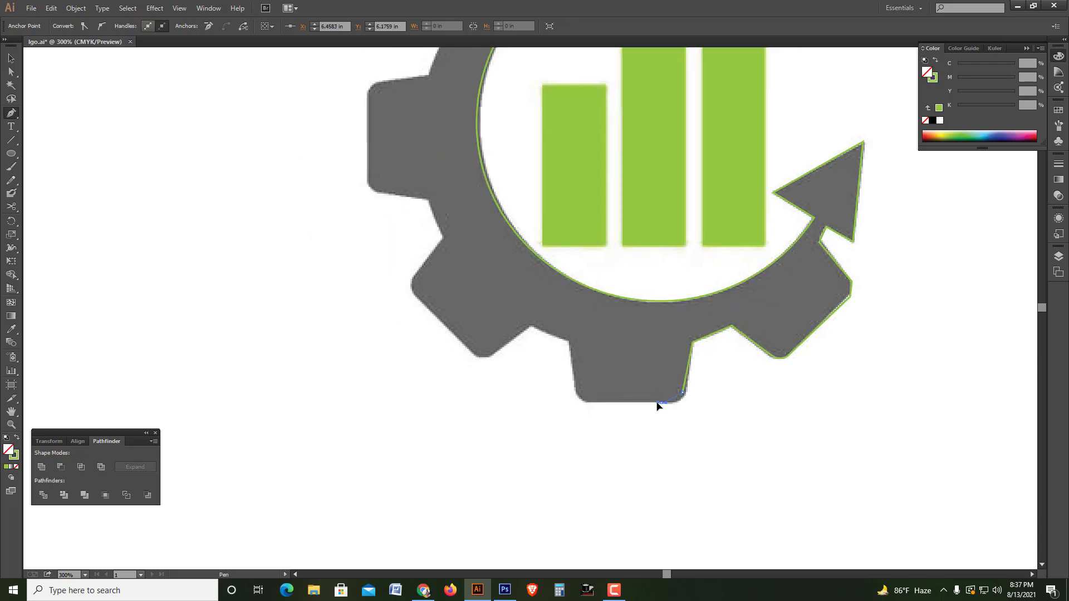
{"action": "key", "text": "ctrl"}
{"action": "left_click_drag", "start_coordinate": [690, 393], "coordinate": [664, 405]}
{"action": "left_click_drag", "start_coordinate": [663, 406], "coordinate": [663, 403]}
{"action": "left_click_drag", "start_coordinate": [591, 400], "coordinate": [573, 376]}
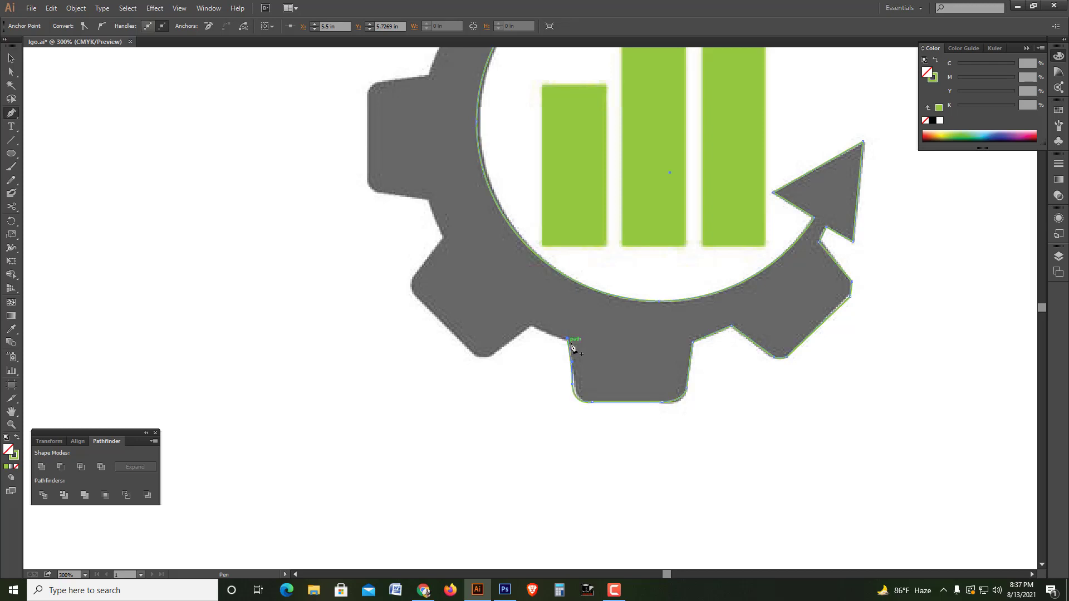
{"action": "mouse_move", "coordinate": [569, 341]}
{"action": "left_mouse_down"}
{"action": "mouse_move", "coordinate": [533, 333]}
{"action": "mouse_move", "coordinate": [483, 360]}
{"action": "left_mouse_up"}
- Continue the outline around the lower-left and left teeth
{"action": "left_click", "coordinate": [532, 326]}
{"action": "left_click", "coordinate": [477, 355]}
{"action": "left_click_drag", "start_coordinate": [411, 290], "coordinate": [416, 273]}
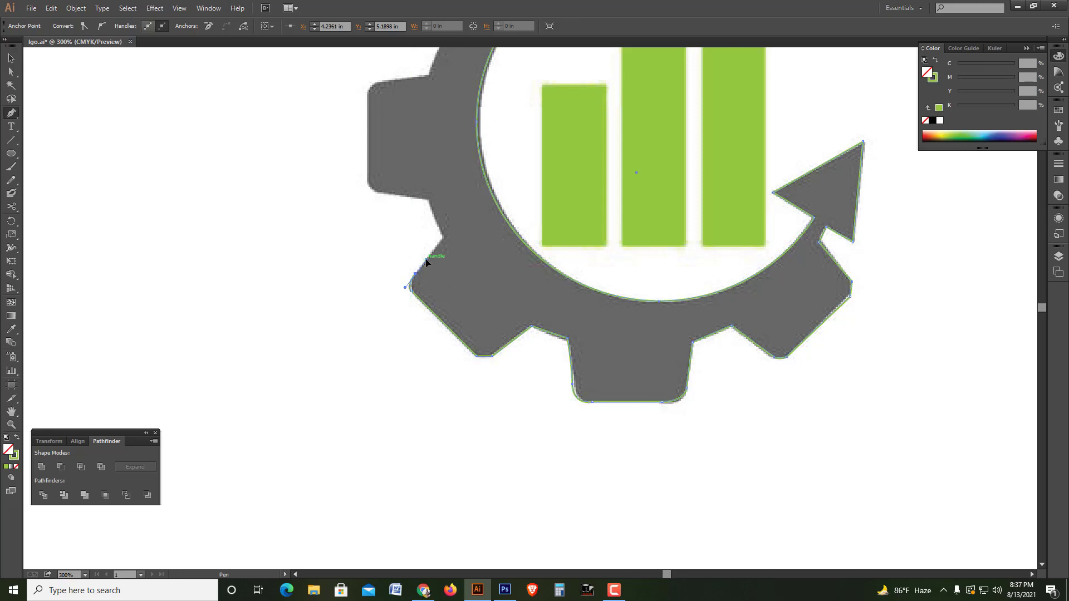
{"action": "mouse_move", "coordinate": [426, 262]}
{"action": "left_mouse_down"}
{"action": "mouse_move", "coordinate": [445, 244]}
{"action": "mouse_move", "coordinate": [468, 313]}
{"action": "mouse_move", "coordinate": [456, 281]}
{"action": "mouse_move", "coordinate": [384, 274]}
{"action": "left_mouse_up"}
{"action": "scroll", "coordinate": [468, 313], "scroll_direction": "up", "scroll_amount": 1}
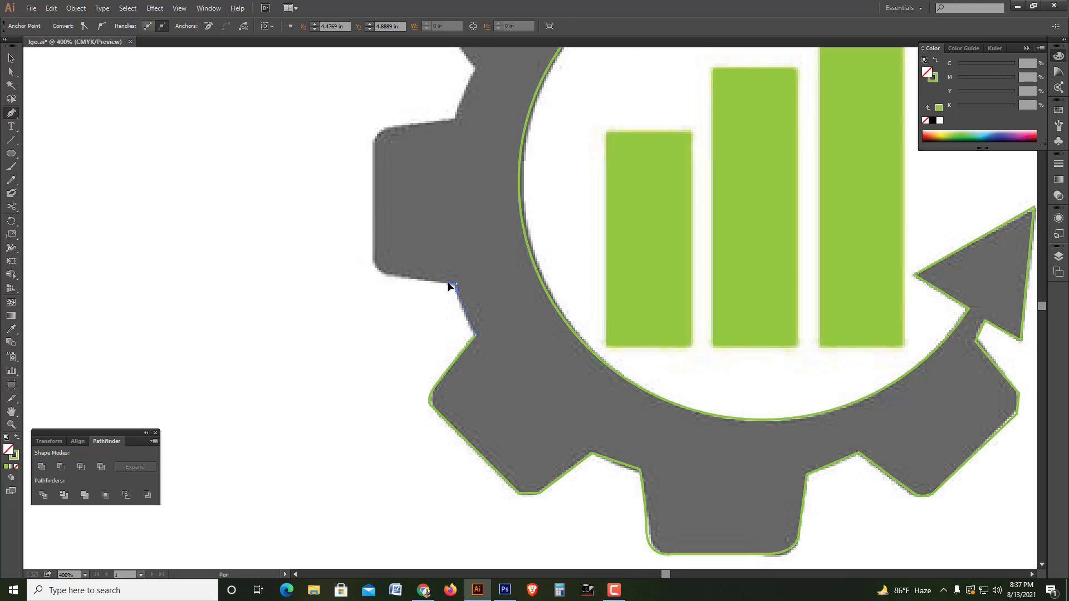
{"action": "left_click", "coordinate": [383, 274]}
{"action": "left_click", "coordinate": [375, 258]}
{"action": "left_click_drag", "start_coordinate": [379, 254], "coordinate": [411, 330]}
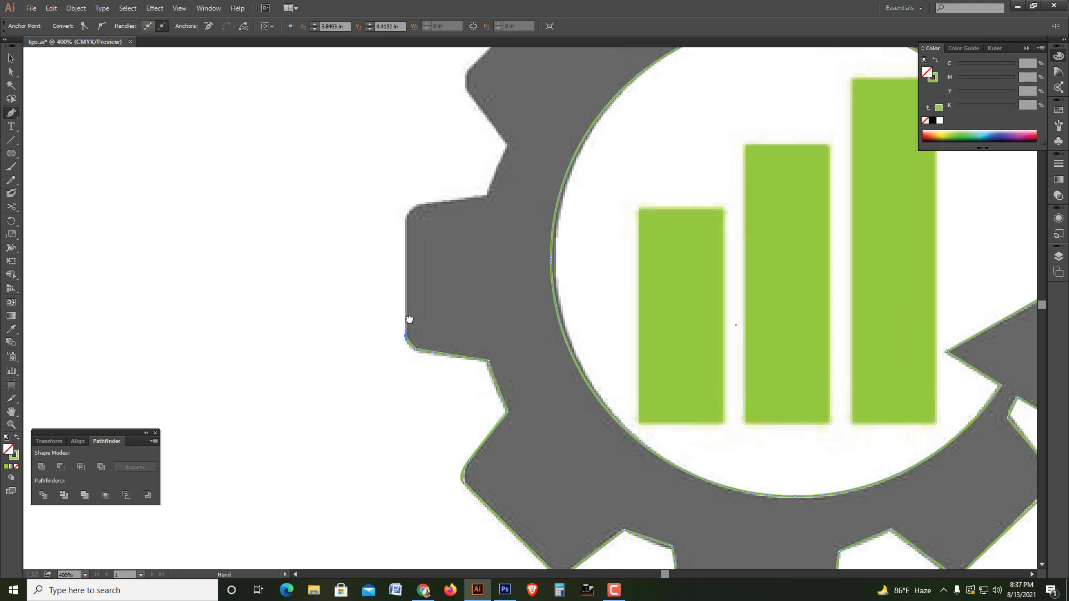
{"action": "left_click", "coordinate": [406, 223]}
{"action": "left_click_drag", "start_coordinate": [426, 201], "coordinate": [446, 203]}
{"action": "left_click", "coordinate": [489, 198]}
- Trace the outline over the upper-left and top-left teeth
{"action": "left_click_drag", "start_coordinate": [491, 198], "coordinate": [491, 265]}
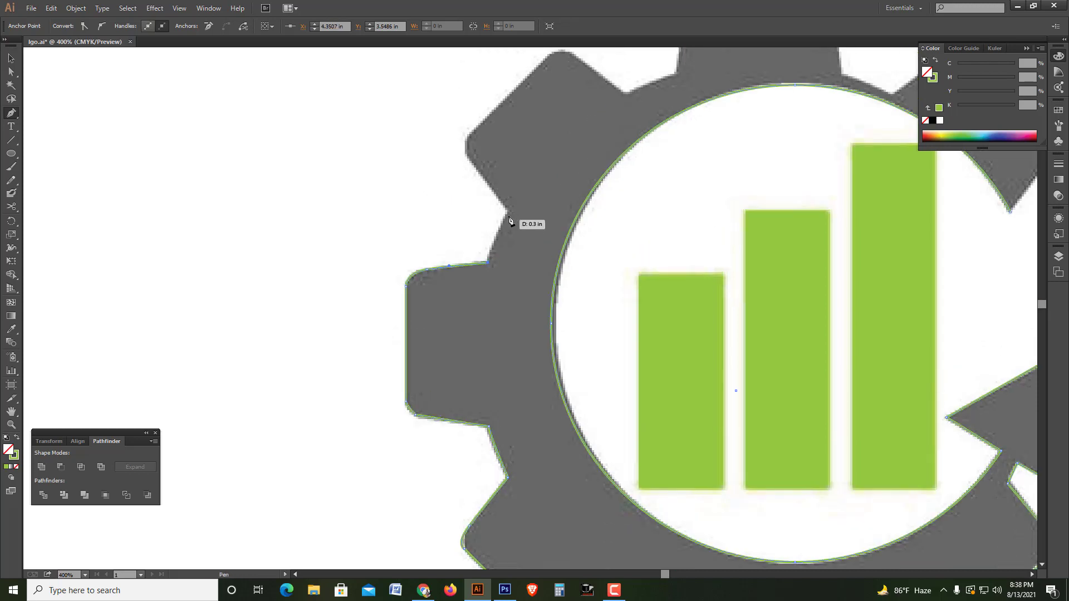
{"action": "left_click", "coordinate": [507, 211]}
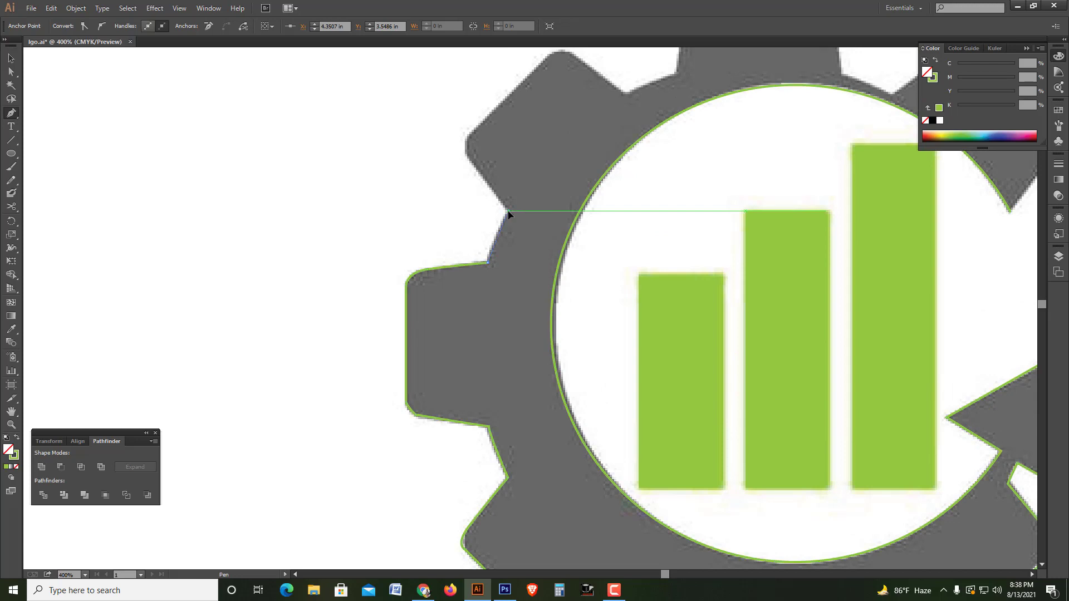
{"action": "left_click", "coordinate": [467, 139]}
{"action": "left_click_drag", "start_coordinate": [492, 182], "coordinate": [471, 241]}
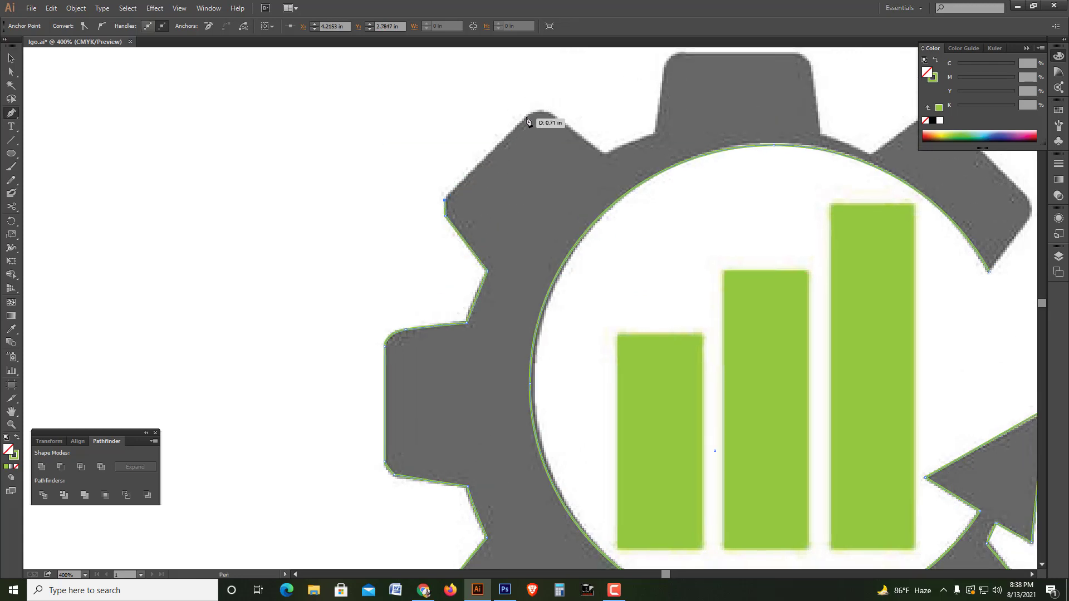
{"action": "left_click", "coordinate": [527, 115]}
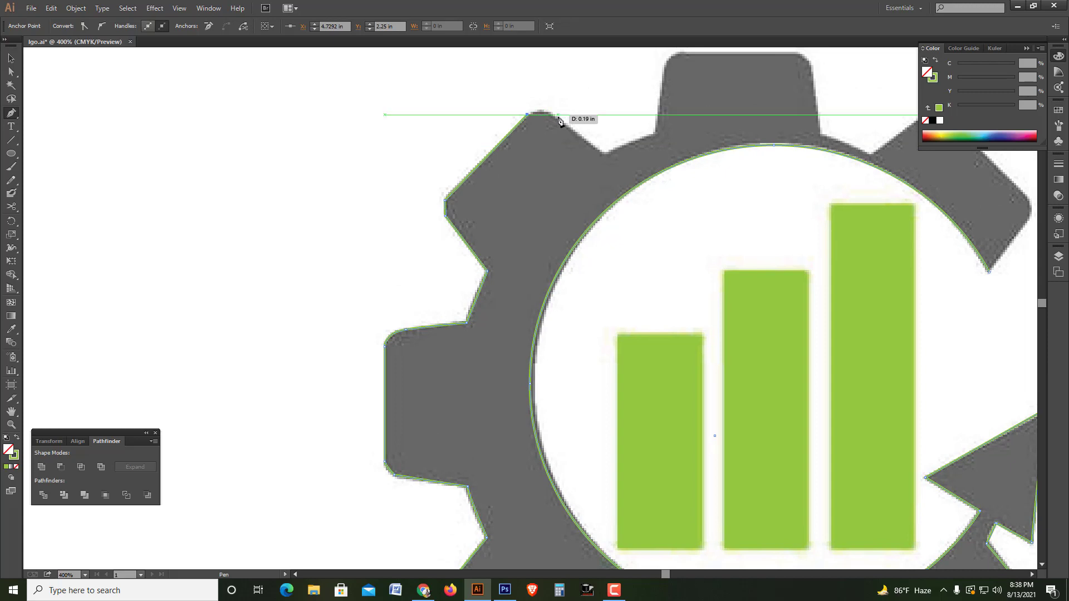
{"action": "left_click_drag", "start_coordinate": [558, 115], "coordinate": [562, 124]}
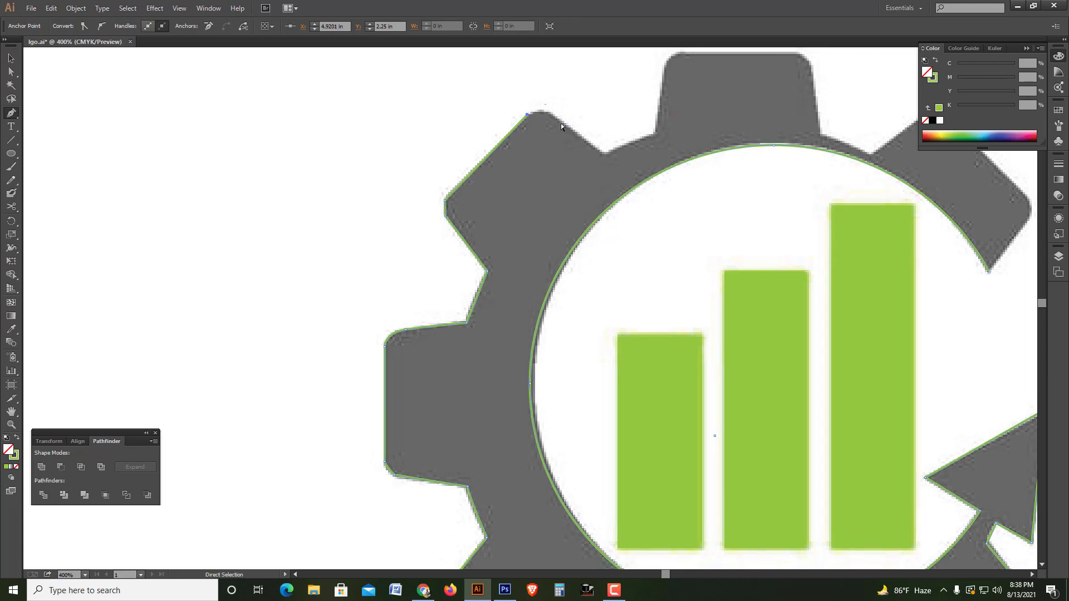
{"action": "left_click", "coordinate": [561, 120]}
{"action": "mouse_move", "coordinate": [606, 152]}
{"action": "left_mouse_down"}
{"action": "mouse_move", "coordinate": [666, 127]}
{"action": "mouse_move", "coordinate": [651, 126]}
{"action": "left_mouse_up"}
{"action": "key", "text": "ctrl"}
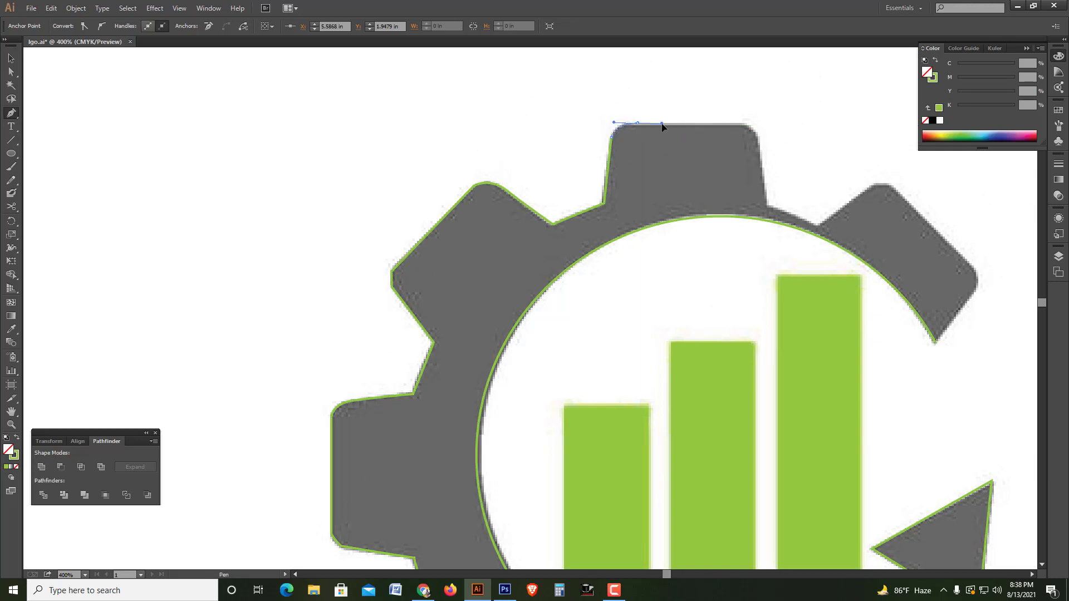
- Finish the outline around the top and upper-right teeth back toward the arrow
{"action": "left_click_drag", "start_coordinate": [743, 122], "coordinate": [760, 150]}
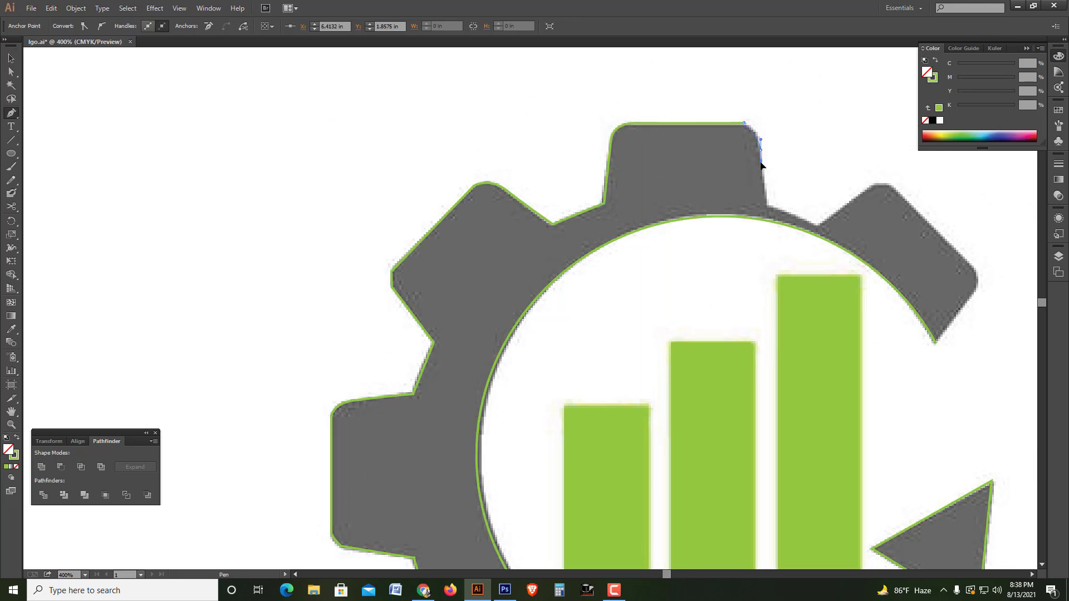
{"action": "left_click", "coordinate": [763, 205]}
{"action": "left_click_drag", "start_coordinate": [735, 188], "coordinate": [575, 134]}
{"action": "mouse_move", "coordinate": [656, 174]}
{"action": "left_mouse_down"}
{"action": "mouse_move", "coordinate": [668, 189]}
{"action": "mouse_move", "coordinate": [666, 163]}
{"action": "left_mouse_up"}
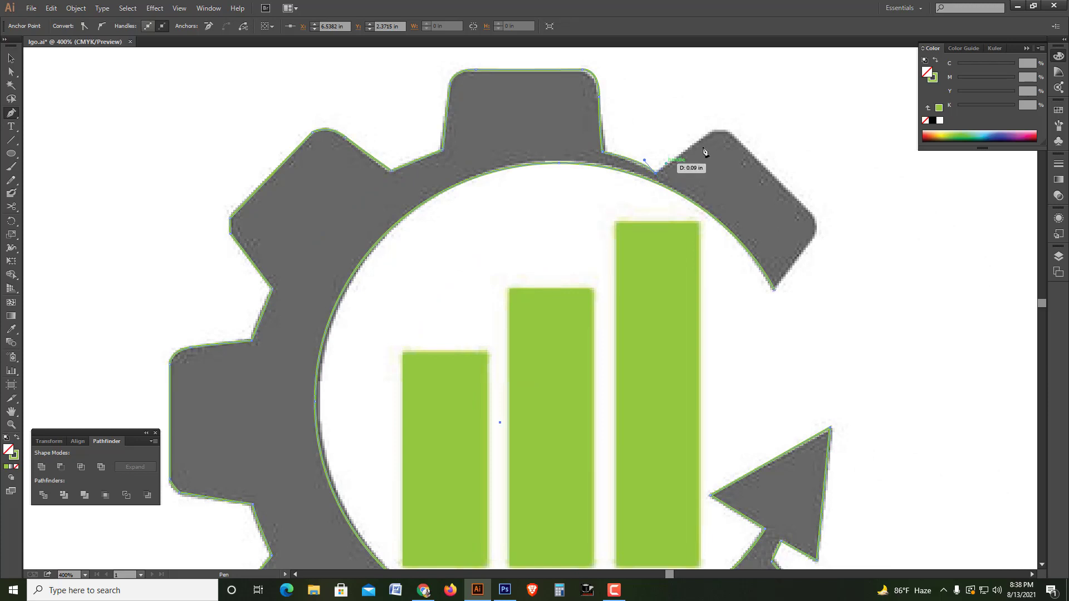
{"action": "left_click_drag", "start_coordinate": [713, 135], "coordinate": [737, 147]}
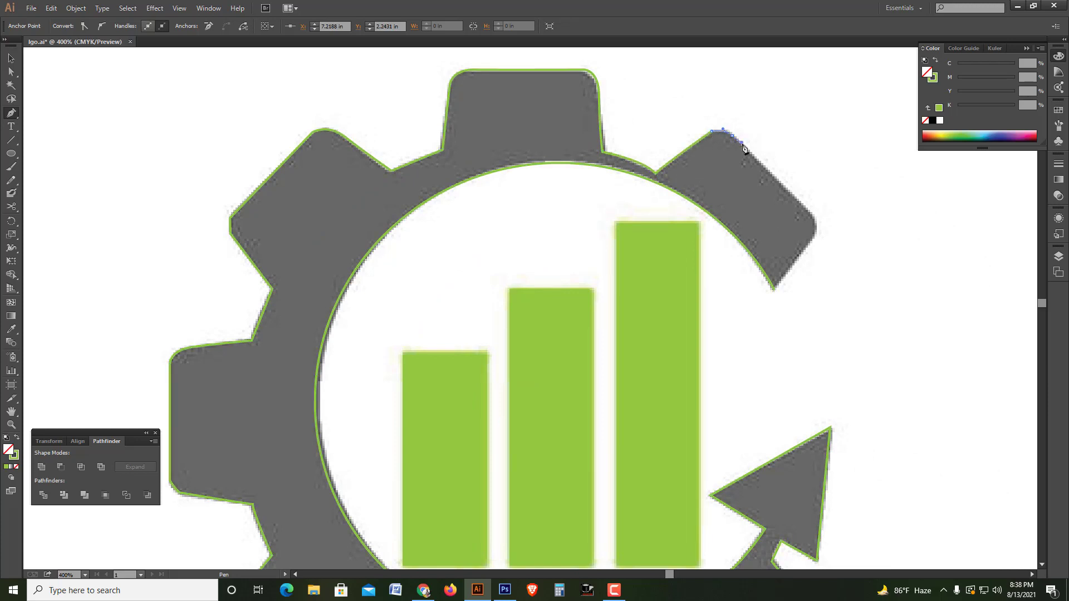
{"action": "left_click_drag", "start_coordinate": [812, 215], "coordinate": [817, 240]}
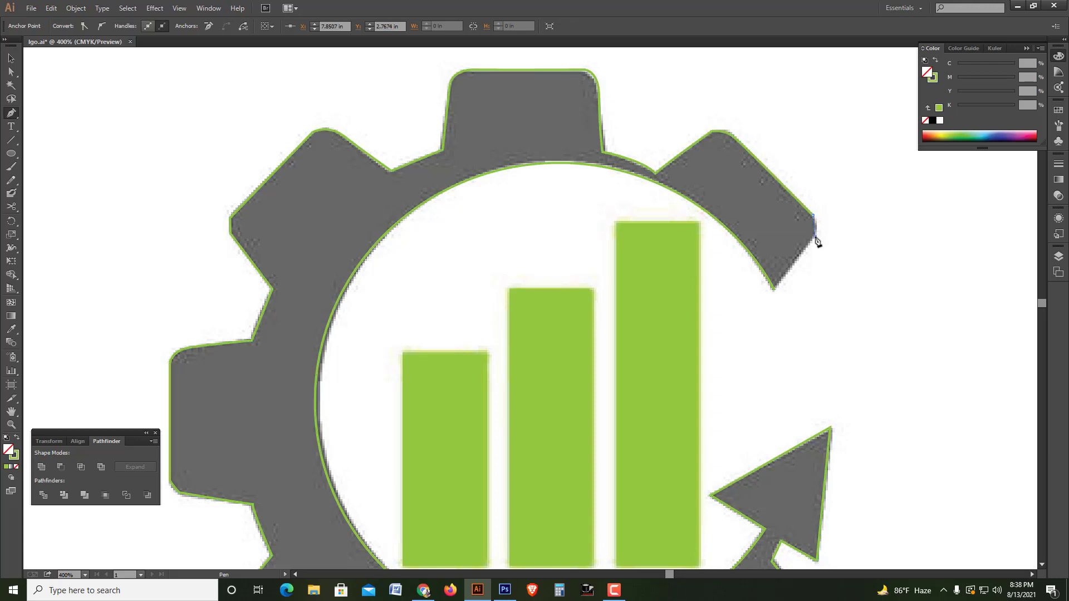
{"action": "left_click", "coordinate": [775, 289]}
- Fill the traced outline path with the gear's grey using the Eyedropper
{"action": "key", "text": "v"}
{"action": "scroll", "coordinate": [813, 288], "scroll_direction": "down", "scroll_amount": 1, "text": "alt"}
{"action": "scroll", "coordinate": [818, 282], "scroll_direction": "down", "scroll_amount": 1, "text": "alt"}
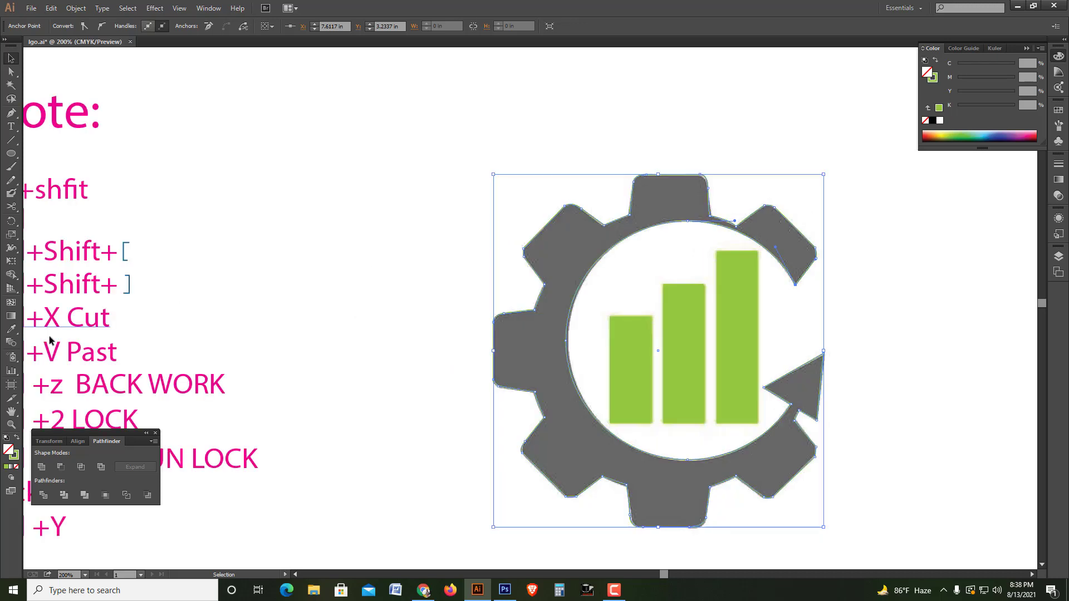
{"action": "key", "text": "i"}
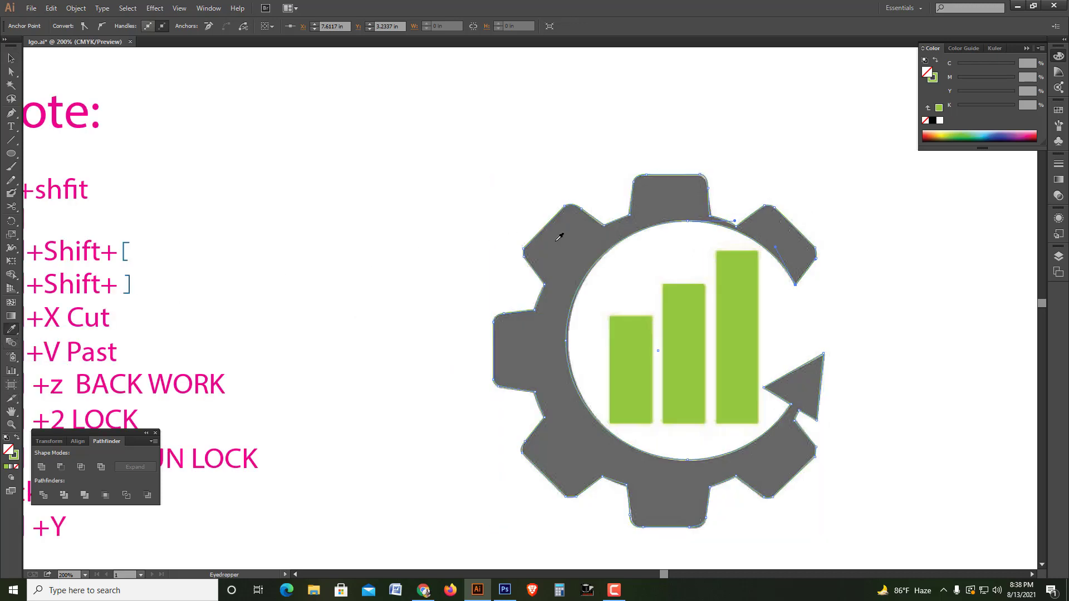
{"action": "left_click", "coordinate": [561, 232]}
- Start a text line below and right of the gear for 'Company Name'
{"action": "left_click_drag", "start_coordinate": [633, 298], "coordinate": [553, 280]}
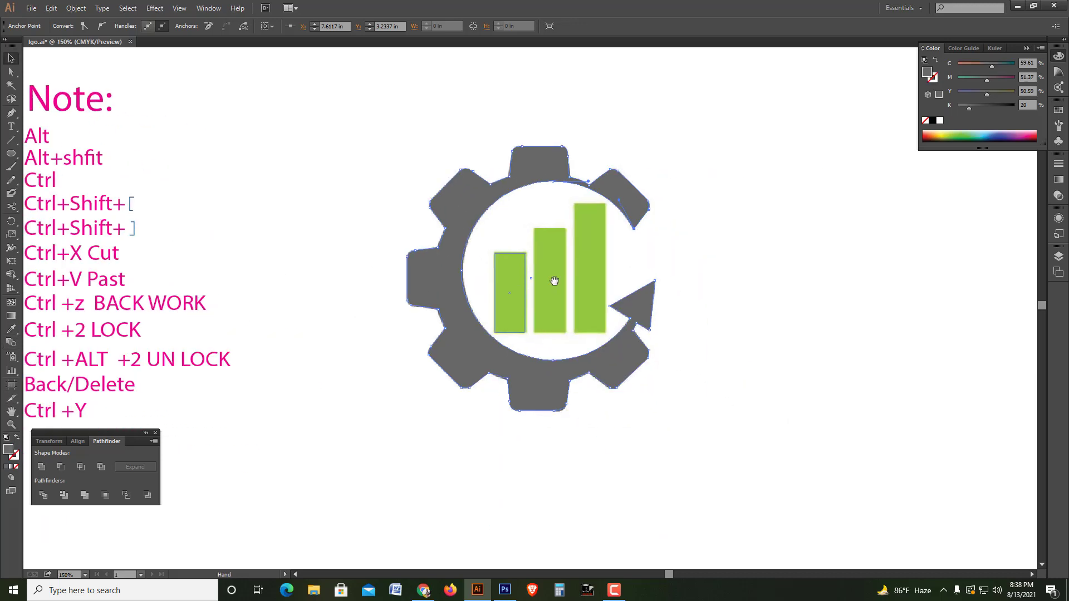
{"action": "key", "text": "t"}
{"action": "left_click", "coordinate": [669, 455]}
{"action": "type", "text": "Company Name"}
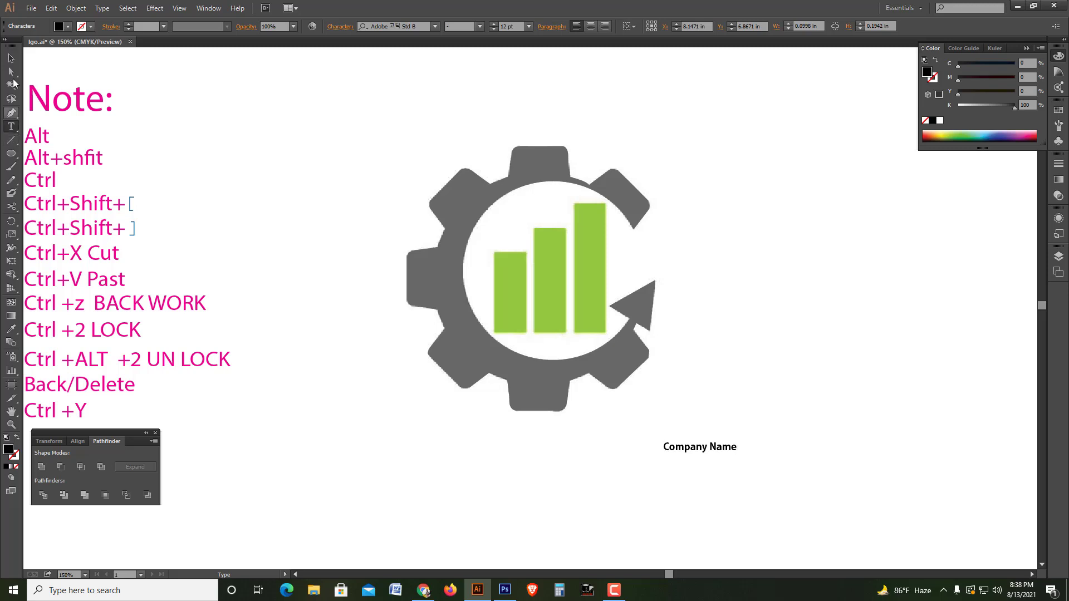
- Enlarge the Company Name text and move it up beside the gear
{"action": "left_click", "coordinate": [11, 60]}
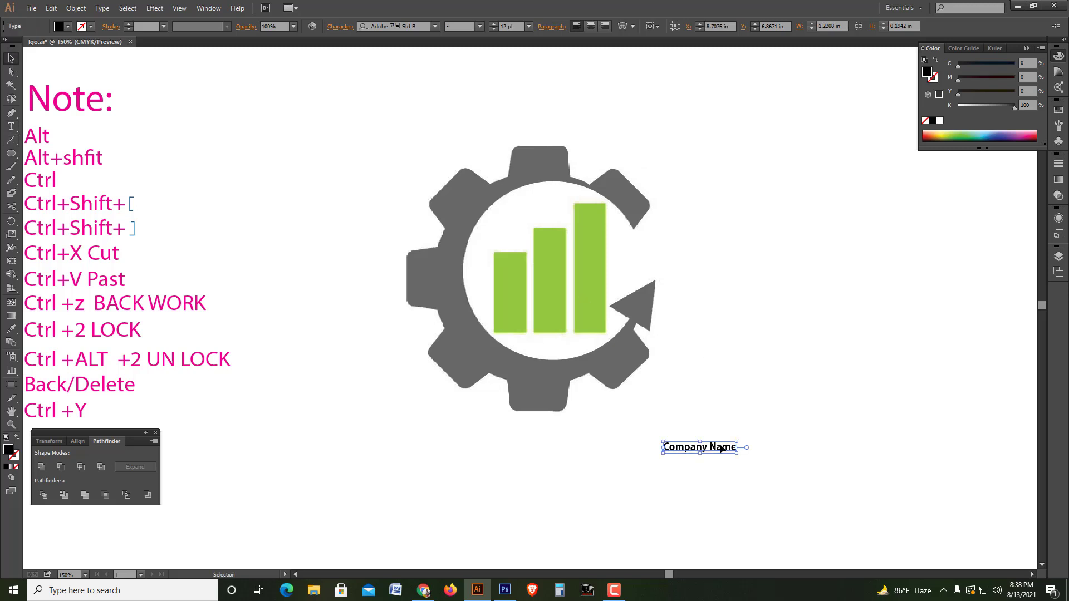
{"action": "mouse_move", "coordinate": [739, 439]}
{"action": "left_mouse_down"}
{"action": "mouse_move", "coordinate": [807, 349]}
{"action": "mouse_move", "coordinate": [680, 374]}
{"action": "left_mouse_up"}
{"action": "left_click", "coordinate": [807, 349]}
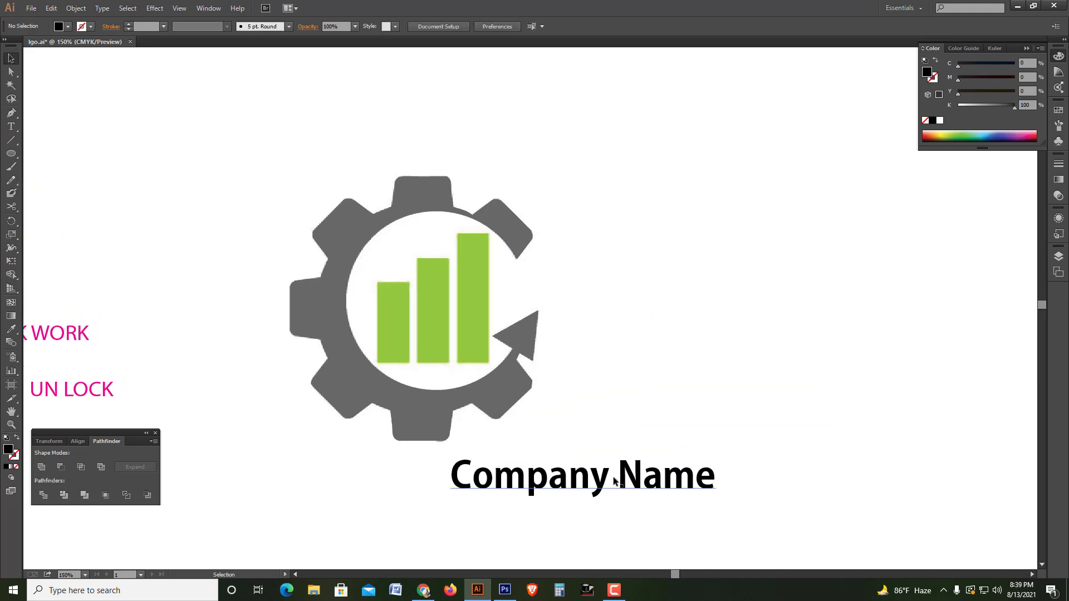
{"action": "mouse_move", "coordinate": [604, 466]}
{"action": "left_mouse_down"}
{"action": "mouse_move", "coordinate": [716, 301]}
{"action": "mouse_move", "coordinate": [715, 330]}
{"action": "left_mouse_up"}
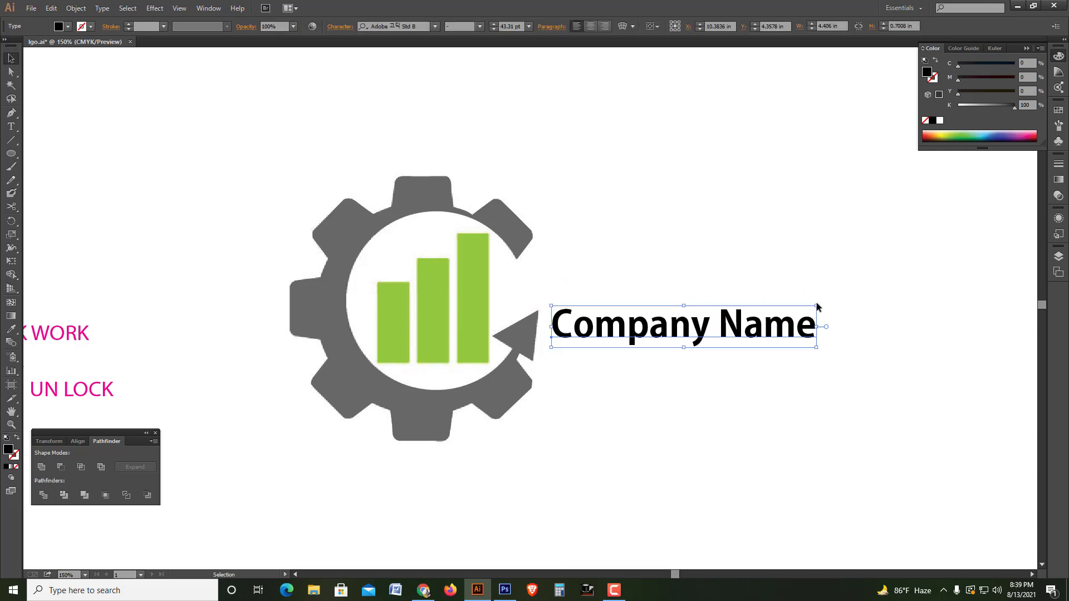
{"action": "left_click_drag", "start_coordinate": [842, 295], "coordinate": [920, 277]}
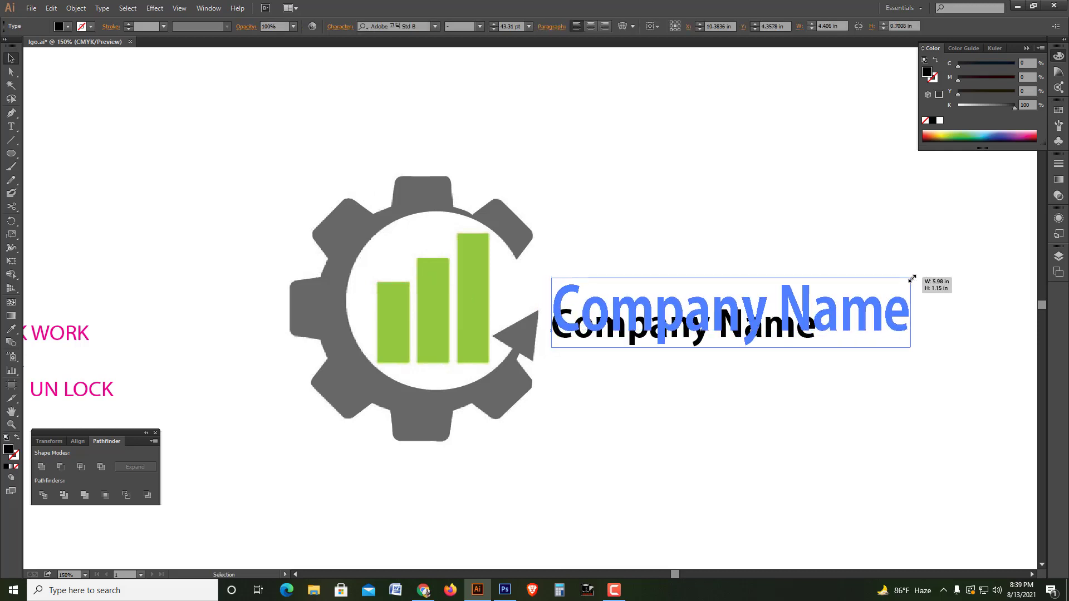
- Adjust the text's height so it lines up level with the arrow
{"action": "left_click", "coordinate": [710, 371]}
{"action": "left_click_drag", "start_coordinate": [715, 315], "coordinate": [709, 301]}
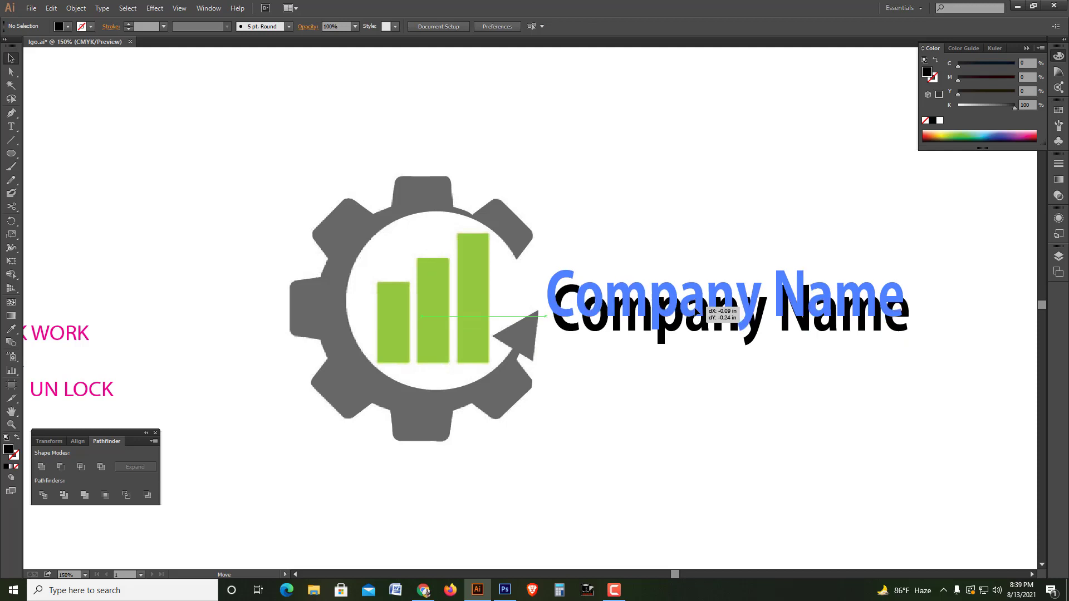
{"action": "left_click", "coordinate": [693, 354]}
{"action": "key", "text": "ctrl+minus"}
{"action": "scroll", "coordinate": [703, 355], "scroll_direction": "up", "scroll_amount": 1}
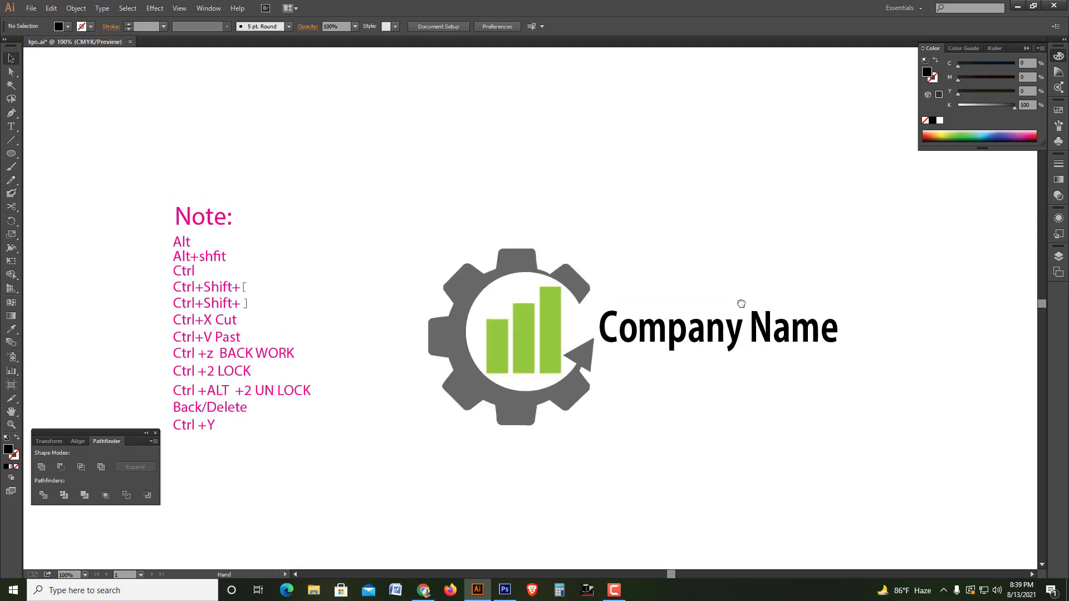
{"action": "left_click_drag", "start_coordinate": [703, 355], "coordinate": [703, 383]}
{"action": "key", "text": "ctrl+plus"}
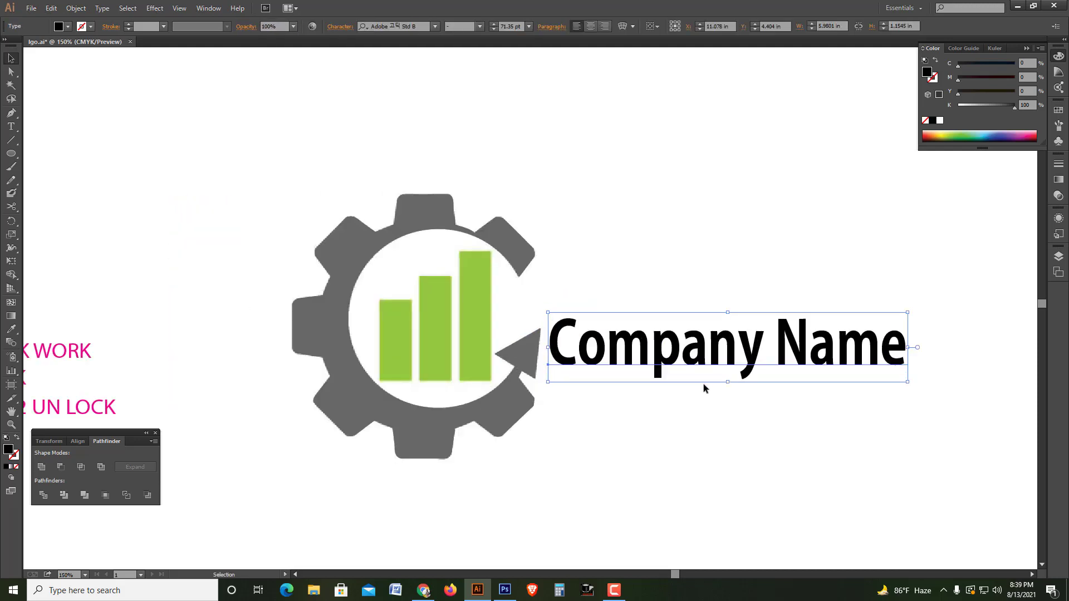
{"action": "left_click", "coordinate": [693, 419]}
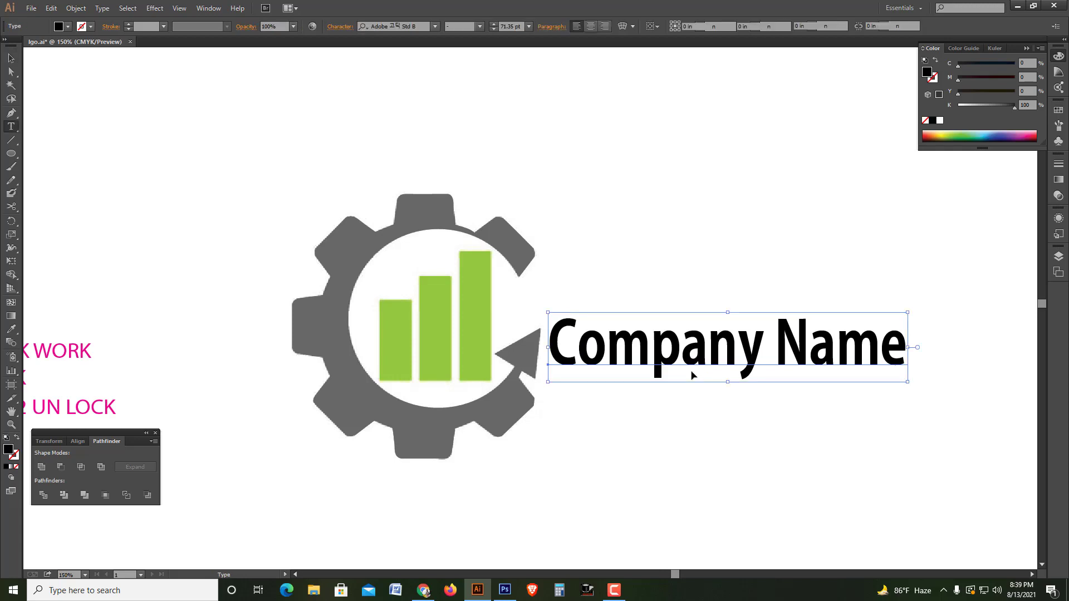
- Sample the bars' green onto the word Company, leaving Name black
{"action": "double_click", "coordinate": [692, 373]}
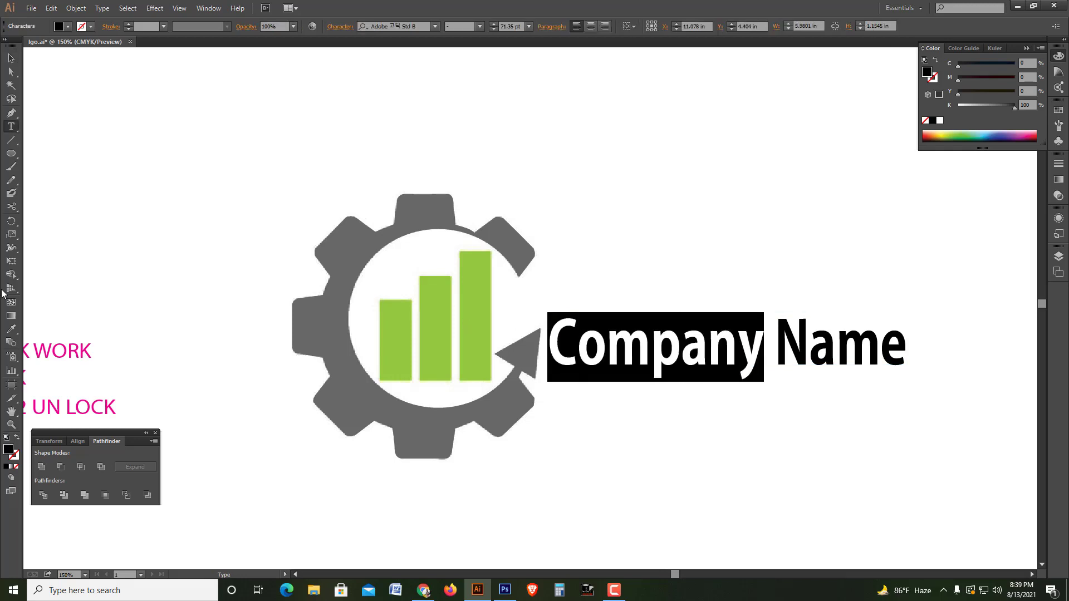
{"action": "left_click", "coordinate": [11, 329]}
{"action": "left_click", "coordinate": [390, 328]}
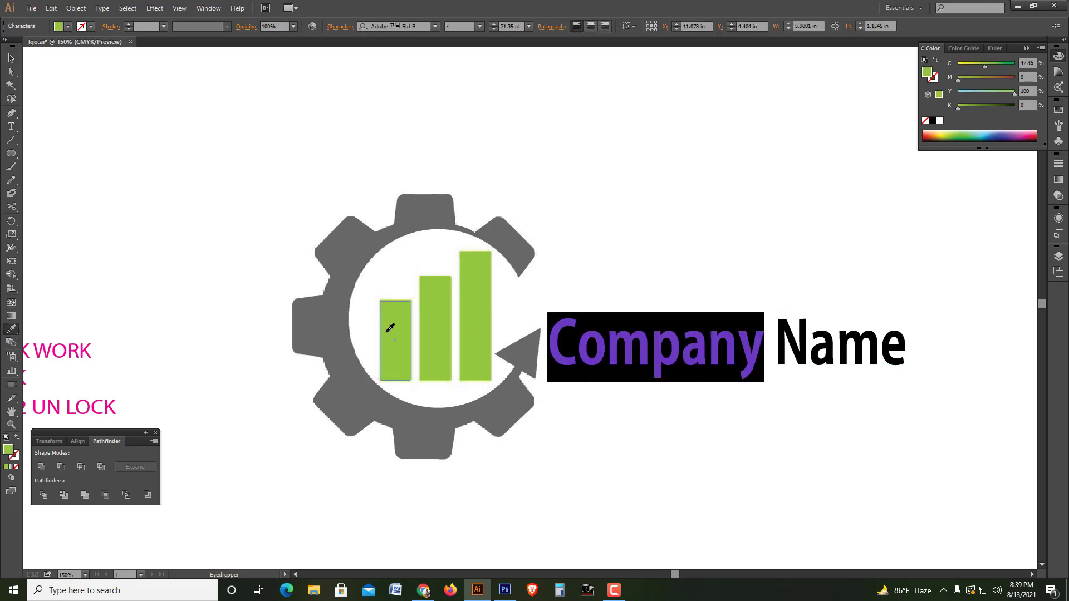
{"action": "key", "text": "a"}
{"action": "left_click", "coordinate": [121, 109]}
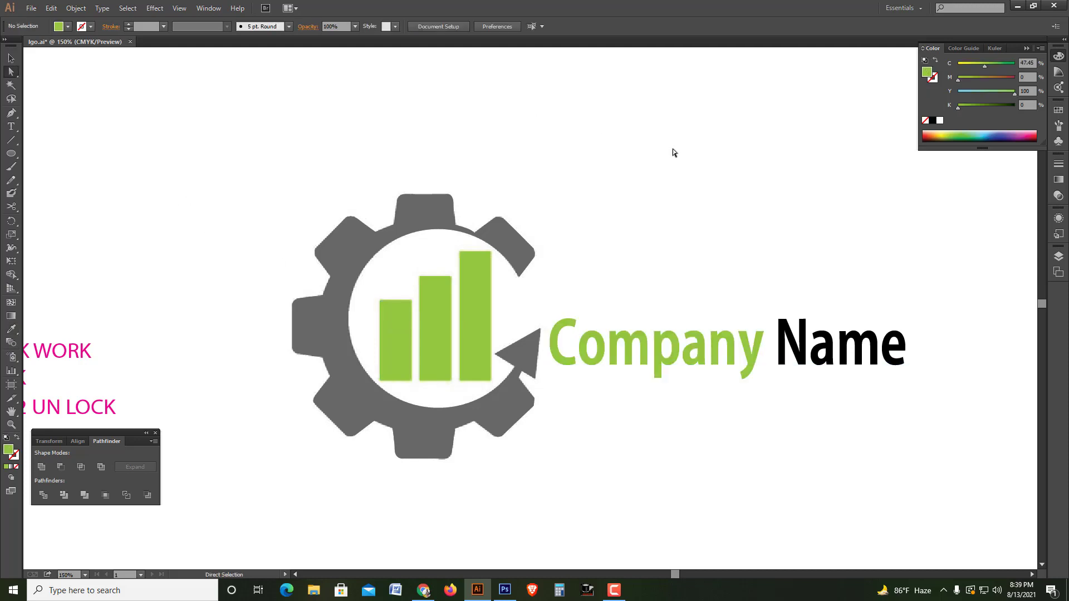
{"action": "scroll", "coordinate": [657, 182], "scroll_direction": "down", "scroll_amount": 2}
- Duplicate the gear and Company Name text below the original, redoing a misplaced copy
{"action": "key", "text": "v"}
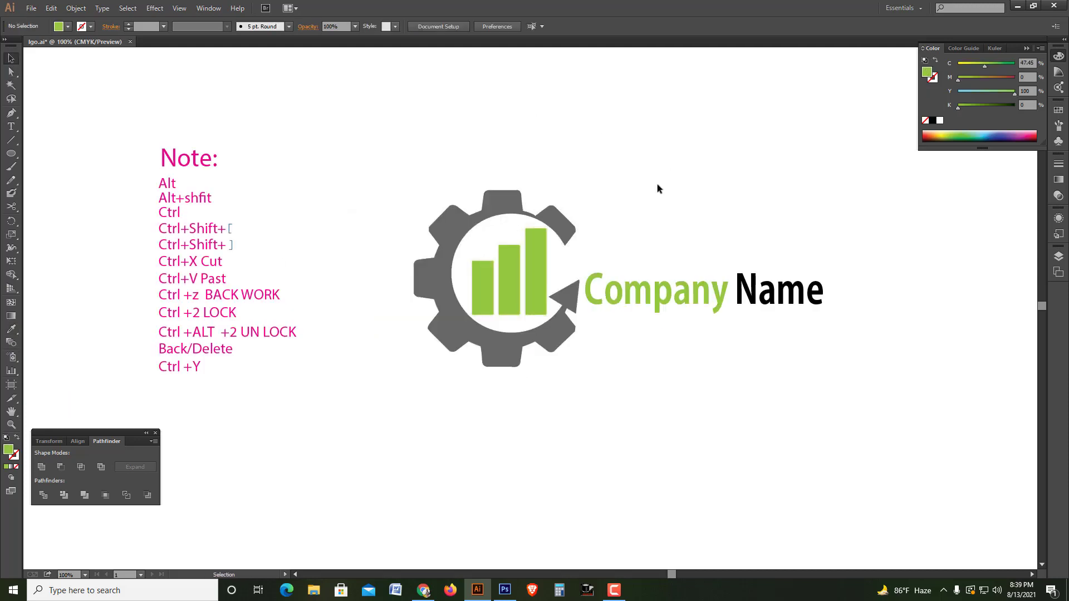
{"action": "key", "text": "ctrl+a"}
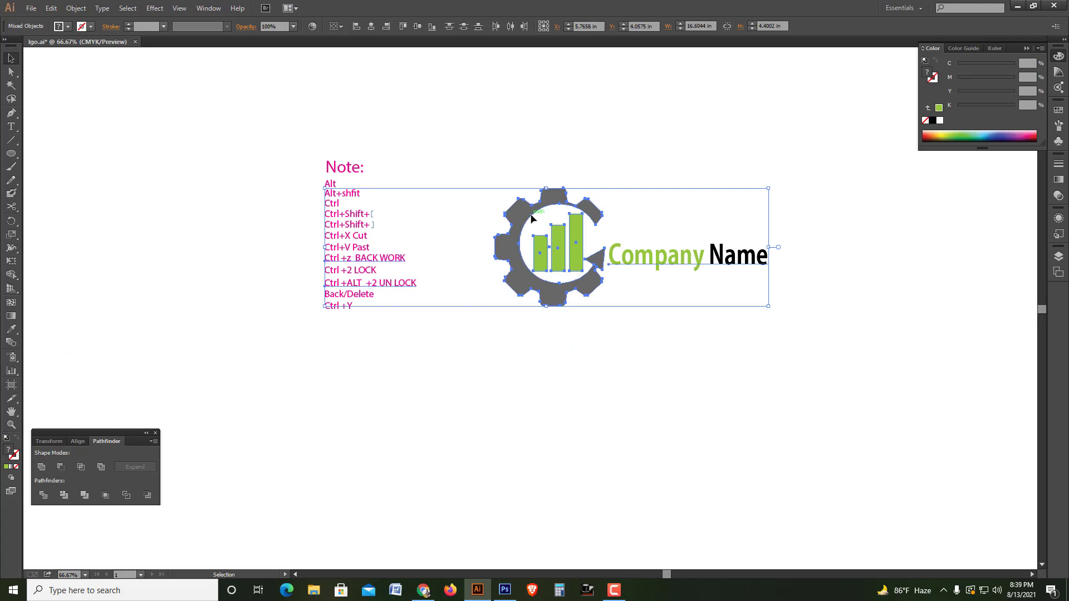
{"action": "mouse_move", "coordinate": [481, 154]}
{"action": "left_mouse_down"}
{"action": "mouse_move", "coordinate": [679, 332]}
{"action": "mouse_move", "coordinate": [657, 282]}
{"action": "left_mouse_up"}
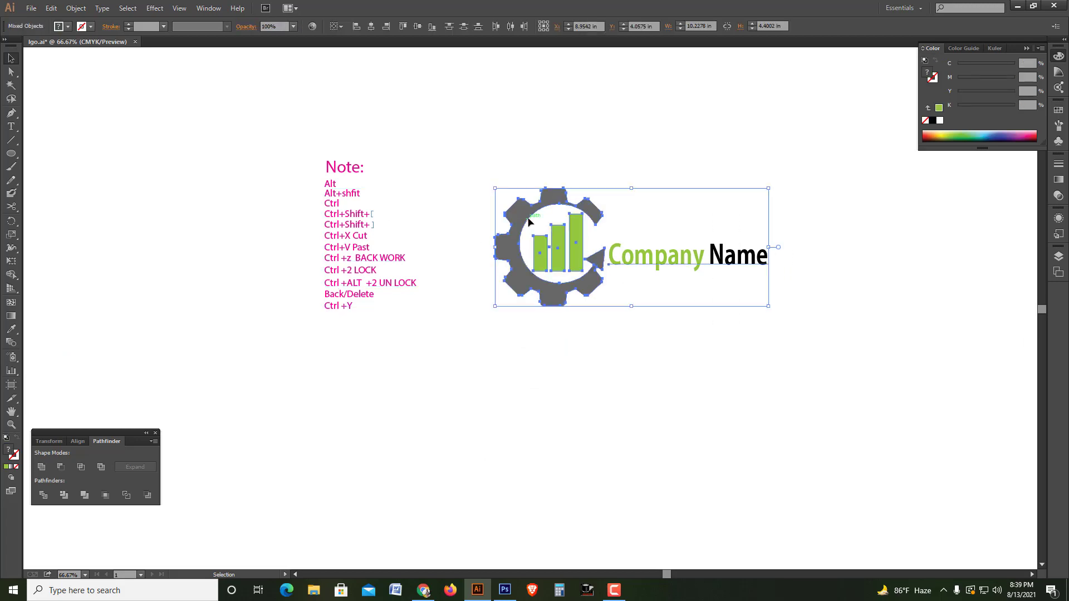
{"action": "left_click_drag", "start_coordinate": [529, 223], "coordinate": [529, 369]}
{"action": "left_click", "coordinate": [683, 349]}
{"action": "key", "text": "ctrl+z"}
{"action": "mouse_move", "coordinate": [710, 365]}
{"action": "left_mouse_down"}
{"action": "mouse_move", "coordinate": [479, 195]}
{"action": "mouse_move", "coordinate": [520, 359]}
{"action": "left_mouse_up"}
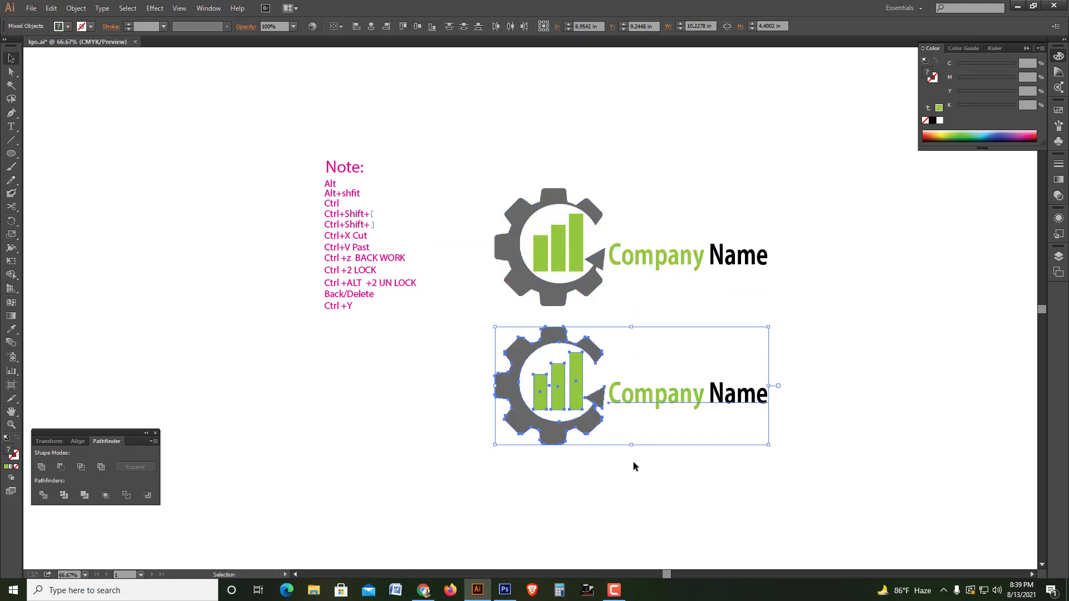
{"action": "left_click", "coordinate": [634, 454]}
{"action": "scroll", "coordinate": [636, 447], "scroll_direction": "up", "scroll_amount": 1}
- Make the lower copy's gear fill solid black
{"action": "left_click", "coordinate": [578, 372]}
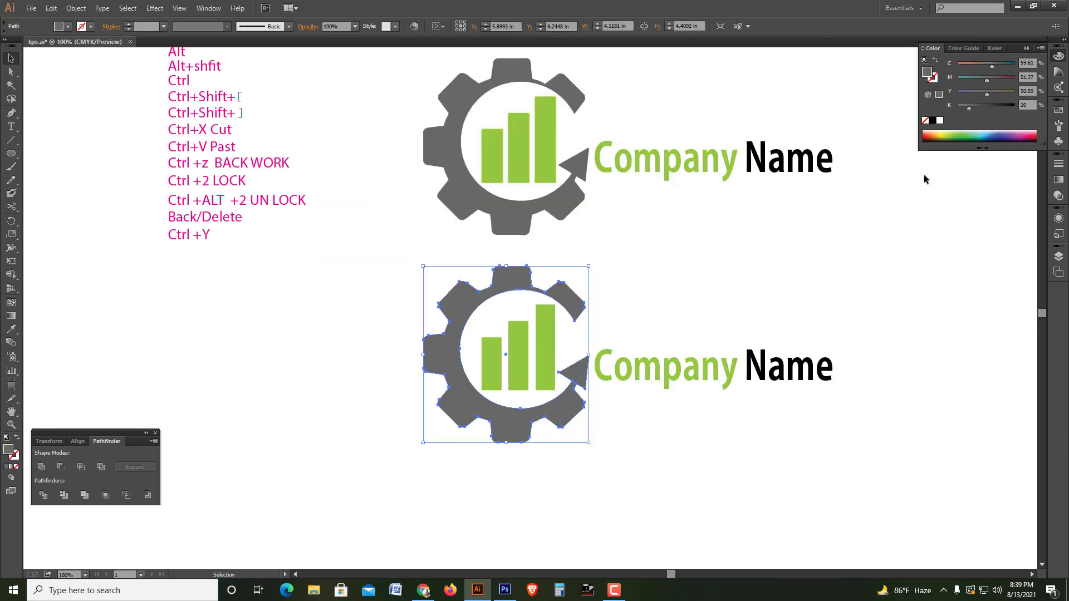
{"action": "left_click", "coordinate": [933, 121]}
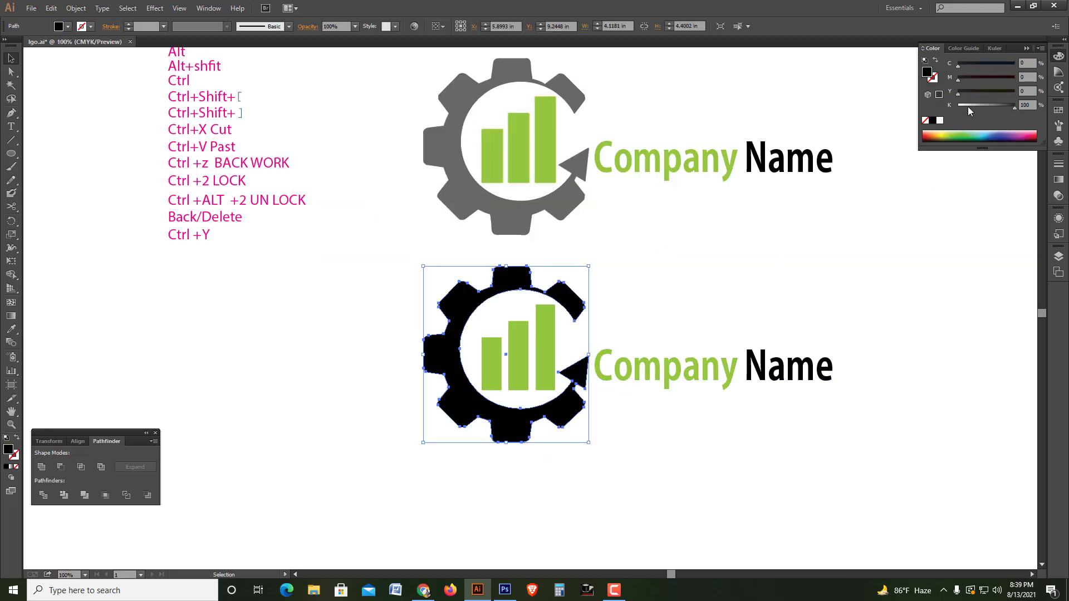
{"action": "left_click_drag", "start_coordinate": [968, 106], "coordinate": [957, 105]}
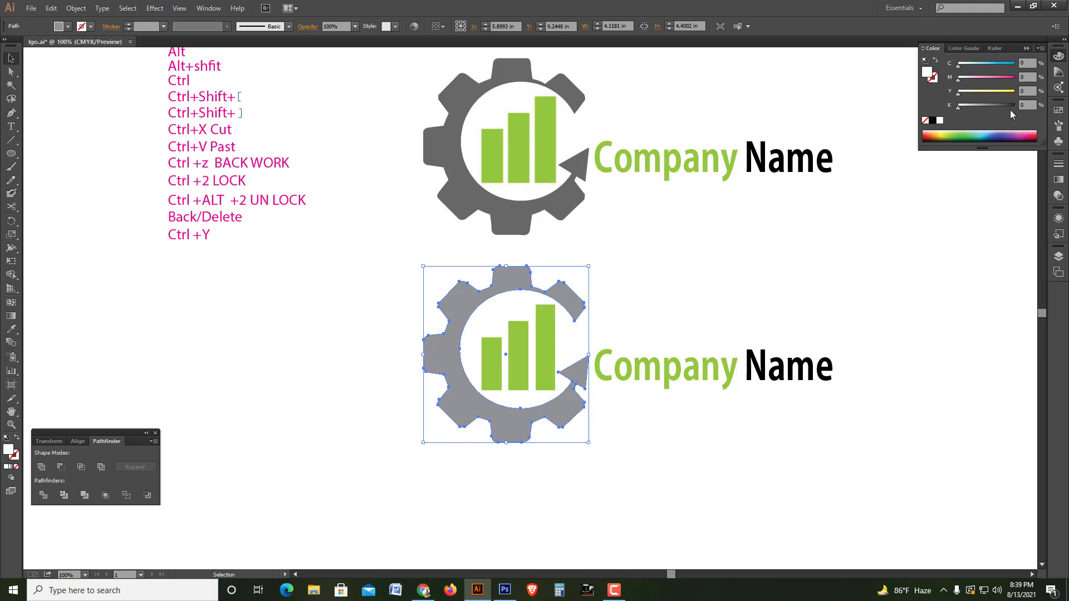
{"action": "key", "text": "ctrl+z"}
{"action": "left_click", "coordinate": [715, 345]}
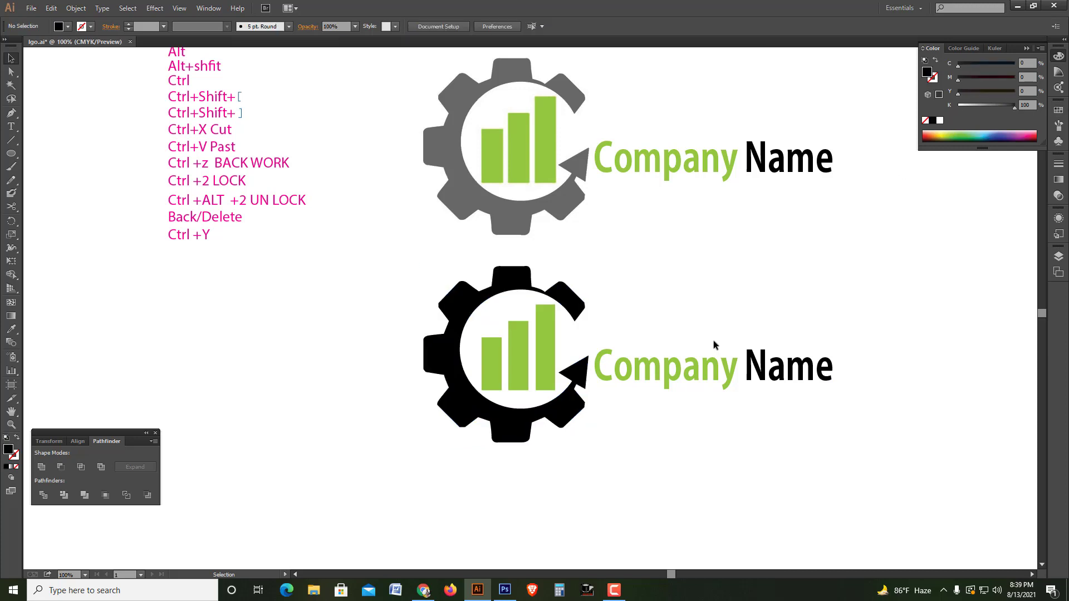
- Recolour the lower logo's three bars navy, setting magenta to 100
{"action": "left_click", "coordinate": [492, 347]}
{"action": "left_click", "coordinate": [525, 340], "text": "shift"}
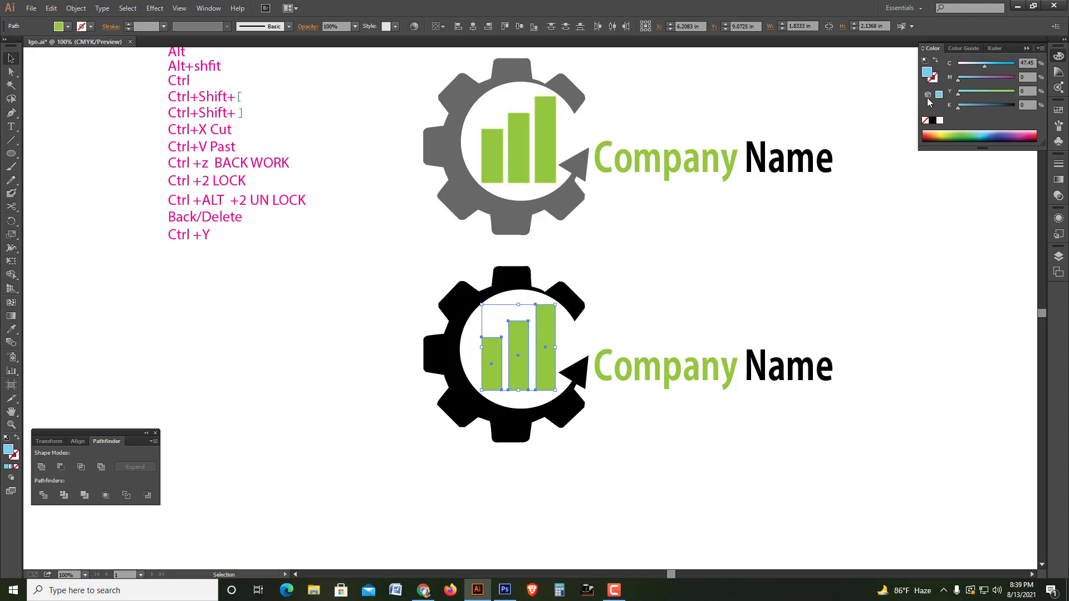
{"action": "mouse_move", "coordinate": [975, 93]}
{"action": "left_mouse_down"}
{"action": "mouse_move", "coordinate": [957, 93]}
{"action": "mouse_move", "coordinate": [1016, 65]}
{"action": "left_mouse_up"}
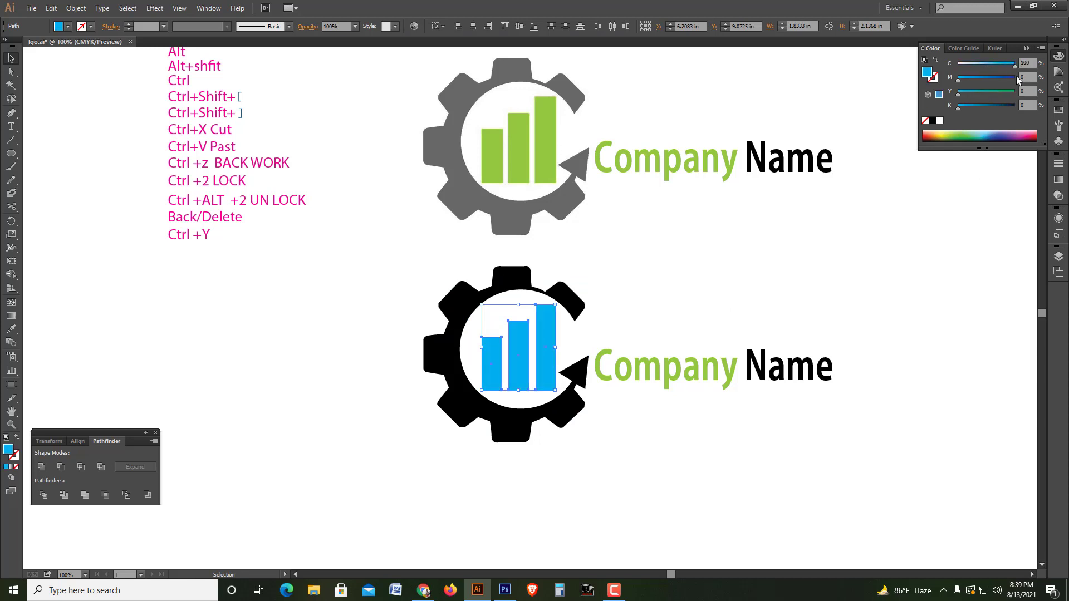
{"action": "type", "text": "100"}
{"action": "key", "text": "Return"}
{"action": "left_click", "coordinate": [856, 275]}
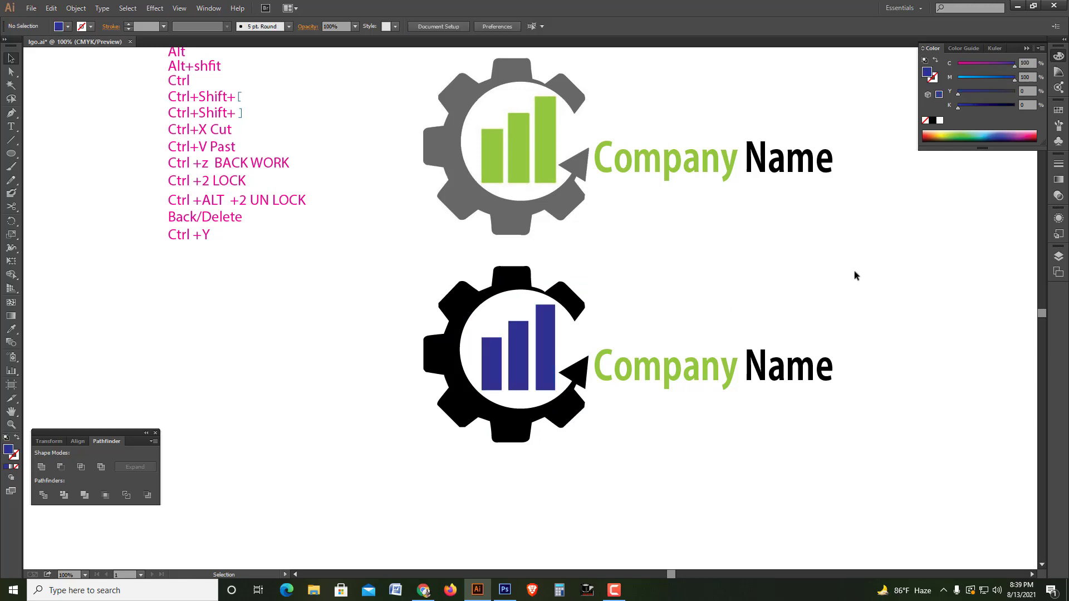
- Sample the navy bar colour onto the word Company in the lower logo
{"action": "left_click", "coordinate": [11, 126]}
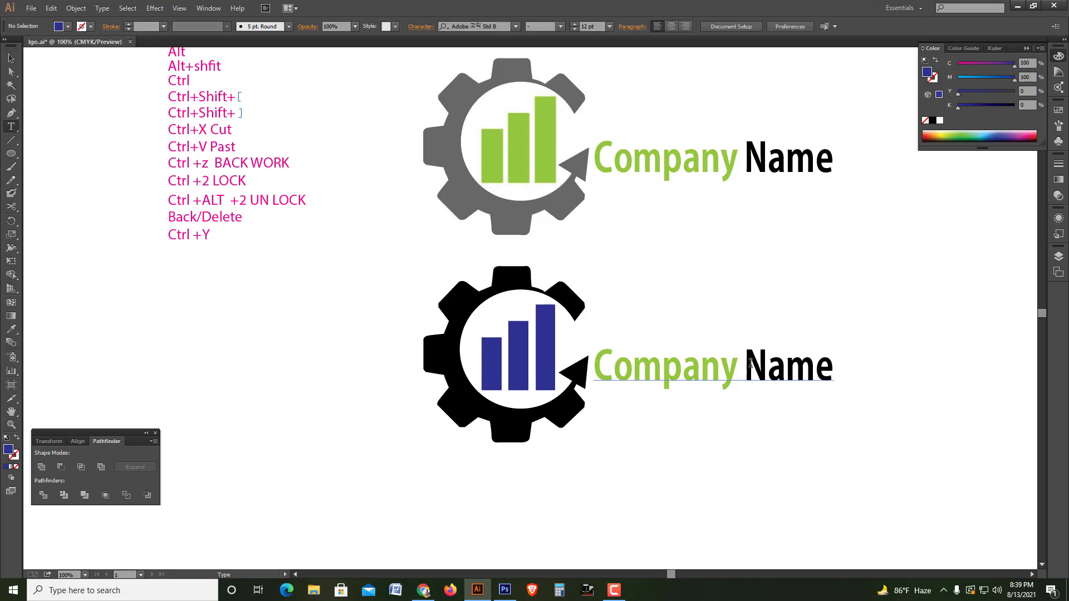
{"action": "left_click_drag", "start_coordinate": [741, 364], "coordinate": [580, 350]}
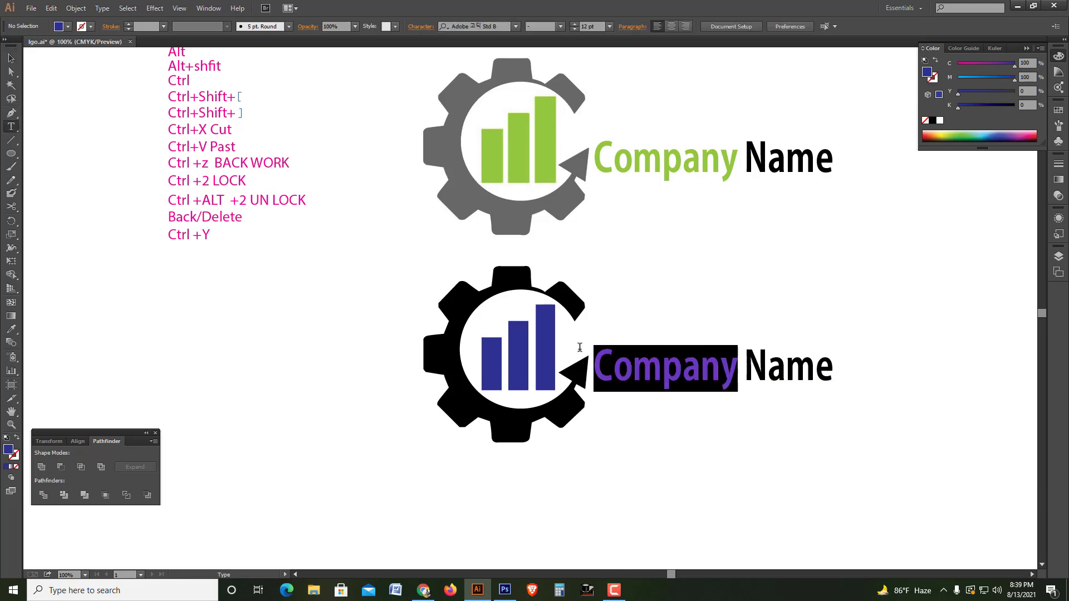
{"action": "left_click", "coordinate": [11, 328]}
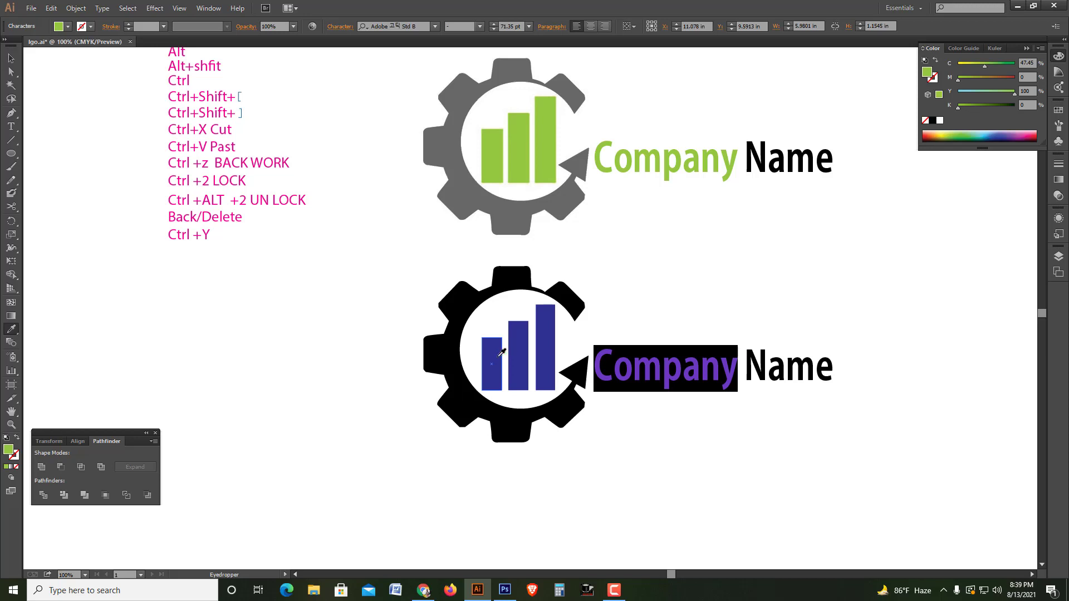
{"action": "left_click", "coordinate": [500, 354]}
{"action": "left_click", "coordinate": [11, 71]}
{"action": "left_click", "coordinate": [76, 136]}
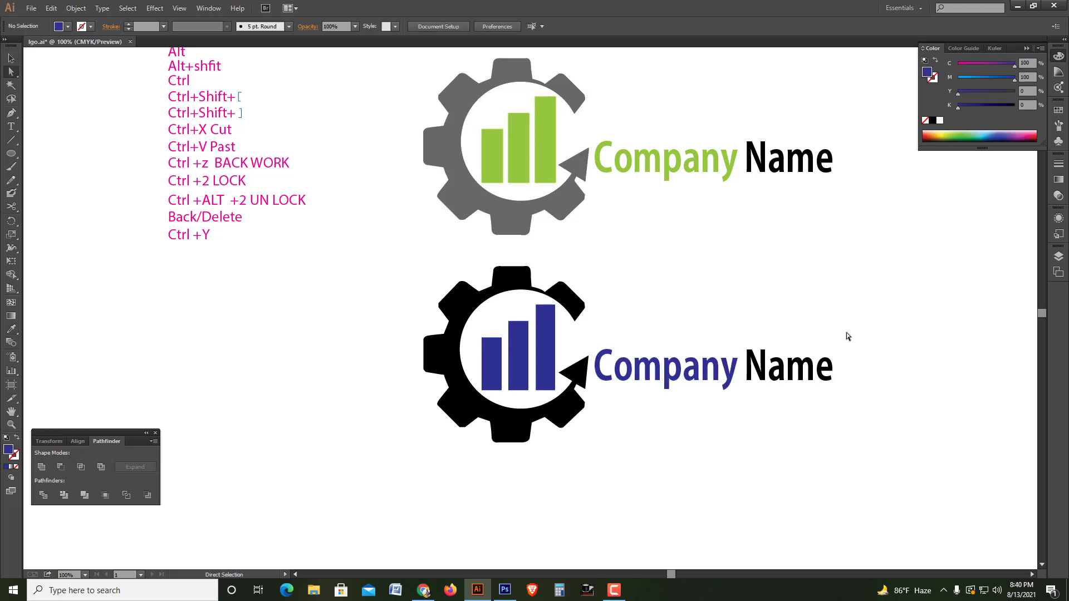
- Alt-drag a copy of the black and navy logo to sit directly below it
{"action": "key", "text": "v"}
{"action": "scroll", "coordinate": [846, 333], "scroll_direction": "down", "scroll_amount": 1, "text": "alt"}
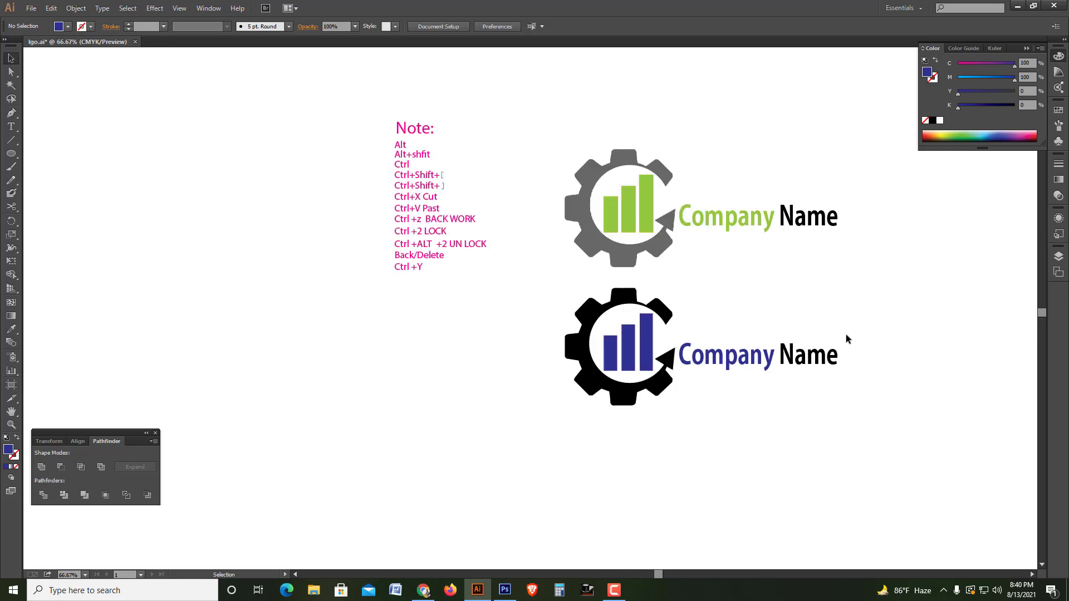
{"action": "left_click_drag", "start_coordinate": [492, 310], "coordinate": [495, 312]}
{"action": "left_click", "coordinate": [733, 301]}
{"action": "left_click_drag", "start_coordinate": [733, 300], "coordinate": [700, 246]}
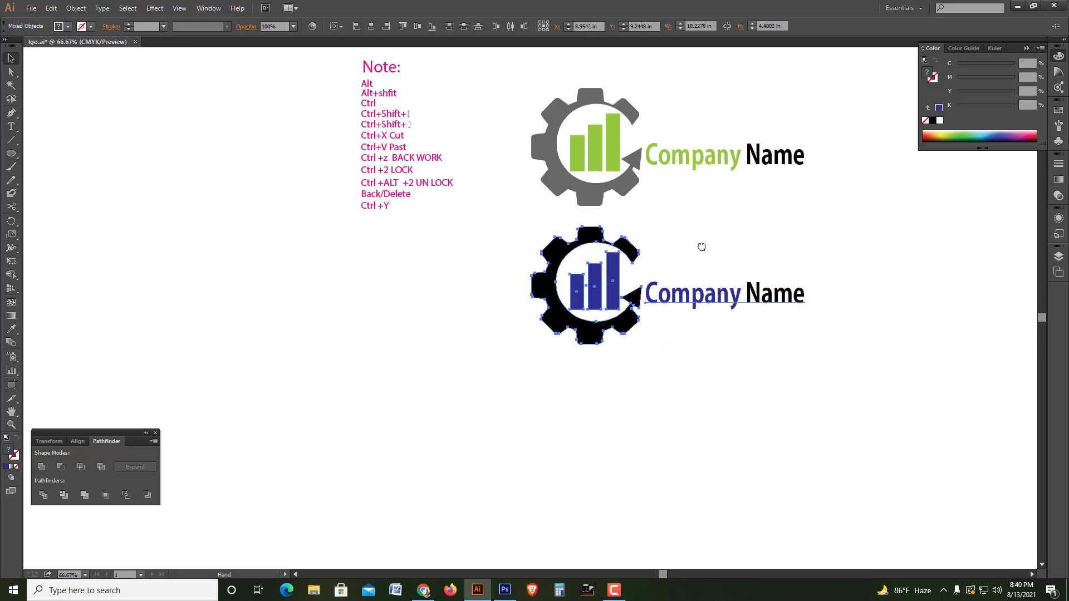
{"action": "left_click", "coordinate": [626, 243]}
{"action": "left_click_drag", "start_coordinate": [626, 244], "coordinate": [626, 380]}
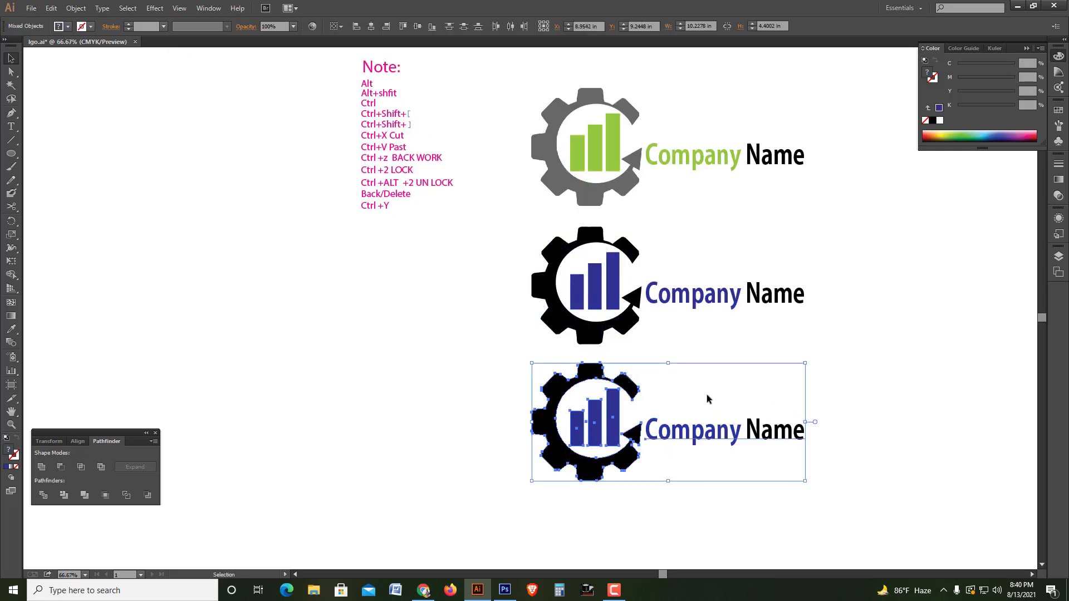
- Give the copied logo's gear a 100% magenta fill
{"action": "left_click", "coordinate": [707, 394]}
{"action": "left_click_drag", "start_coordinate": [690, 326], "coordinate": [667, 234]}
{"action": "left_click", "coordinate": [607, 292]}
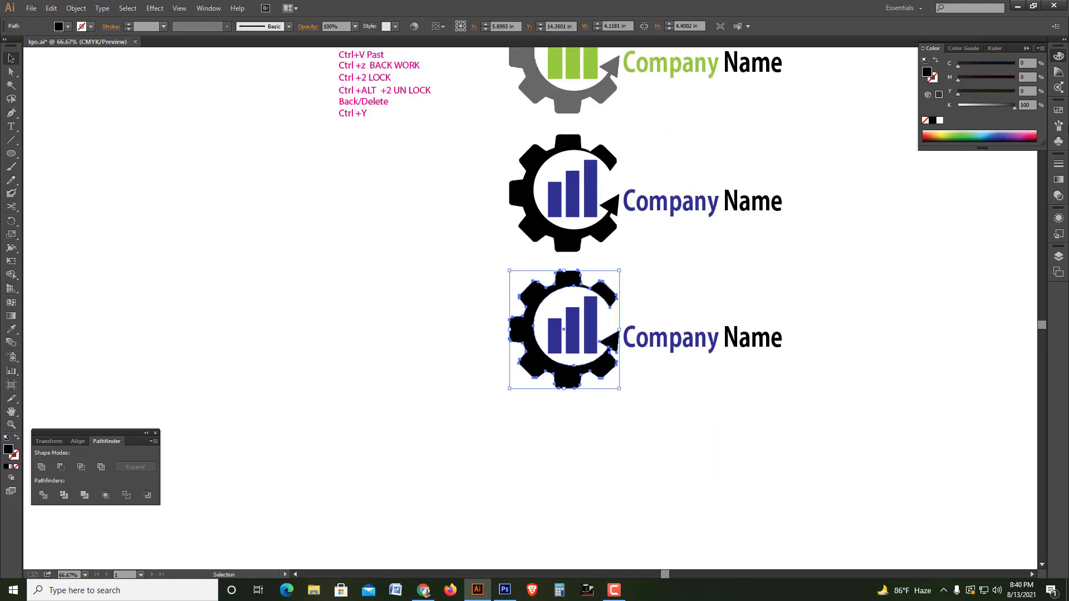
{"action": "mouse_move", "coordinate": [983, 106]}
{"action": "left_mouse_down"}
{"action": "mouse_move", "coordinate": [956, 105]}
{"action": "mouse_move", "coordinate": [1014, 78]}
{"action": "mouse_move", "coordinate": [1041, 96]}
{"action": "left_mouse_up"}
- Shift-select the three bars inside the red gear and colour them green
{"action": "left_click", "coordinate": [863, 222]}
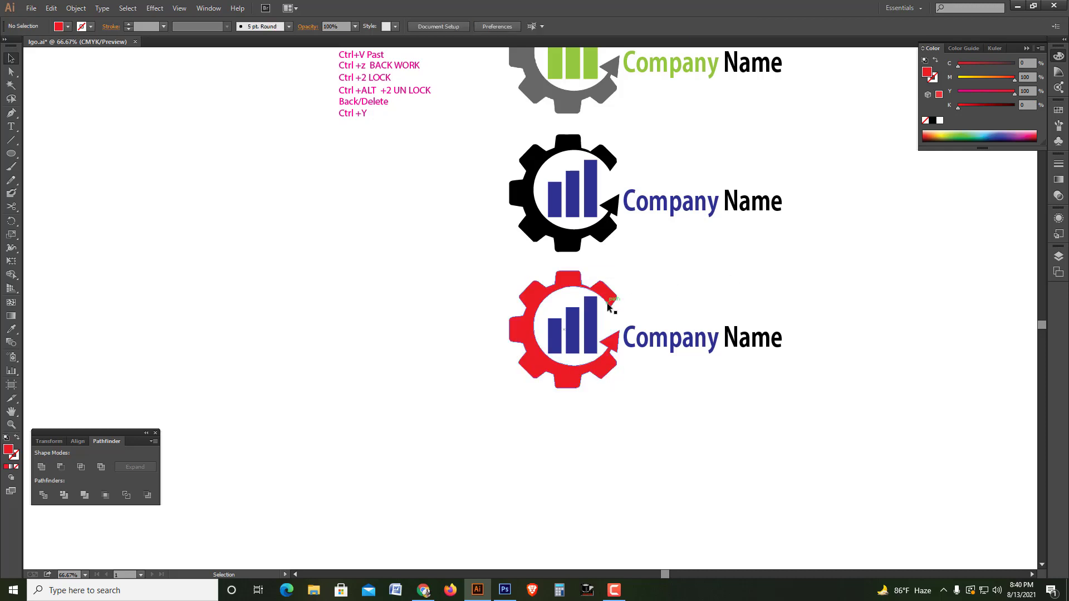
{"action": "left_click", "coordinate": [585, 323]}
{"action": "left_click", "coordinate": [573, 326], "text": "shift"}
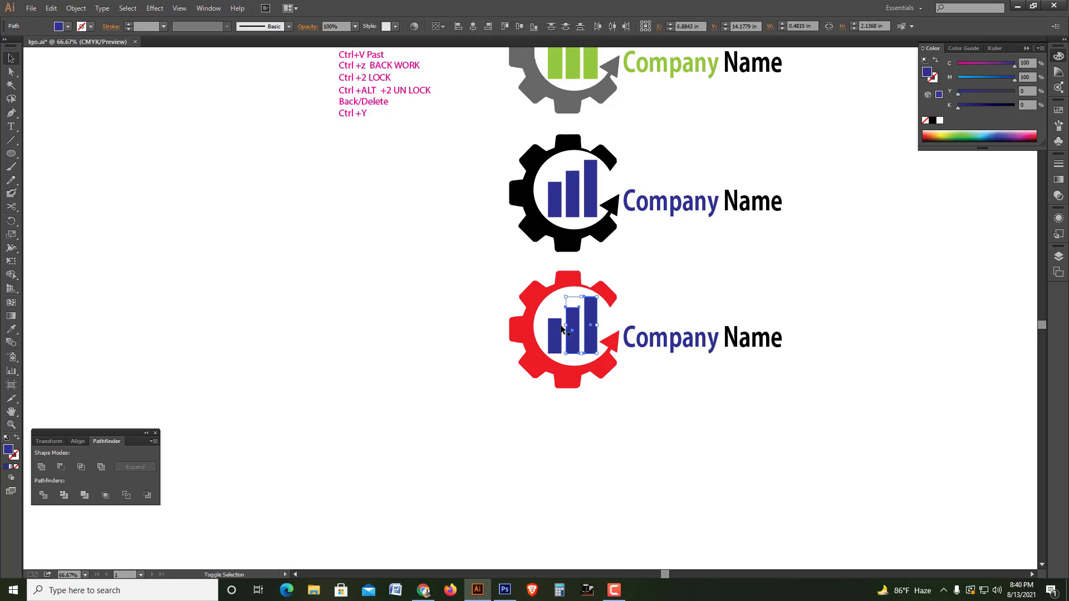
{"action": "left_click", "coordinate": [554, 336], "text": "shift"}
{"action": "left_click_drag", "start_coordinate": [1002, 77], "coordinate": [956, 77]}
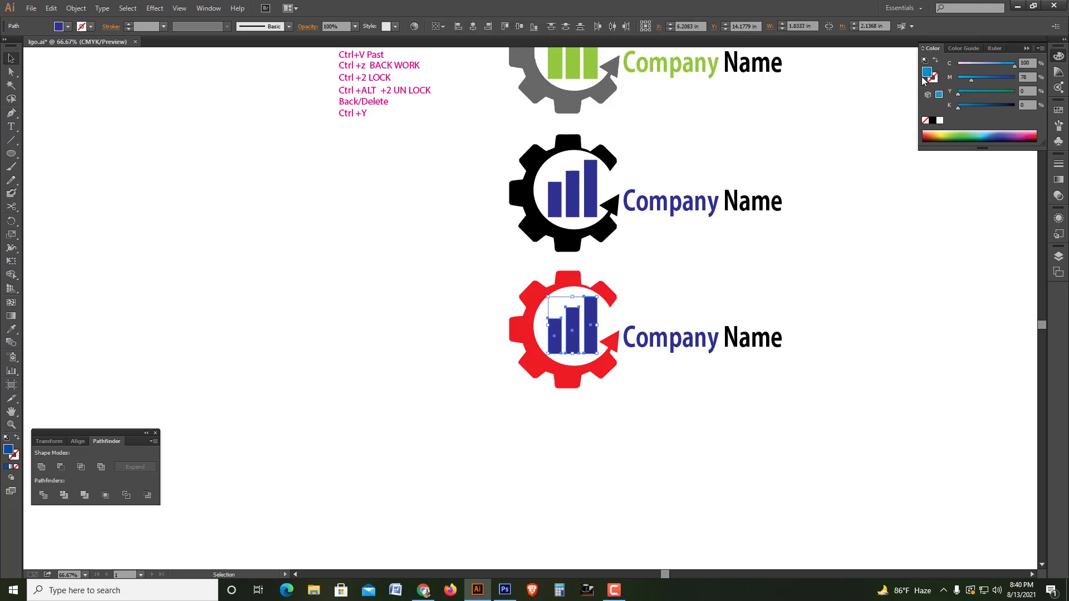
{"action": "left_click_drag", "start_coordinate": [1040, 99], "coordinate": [1041, 95]}
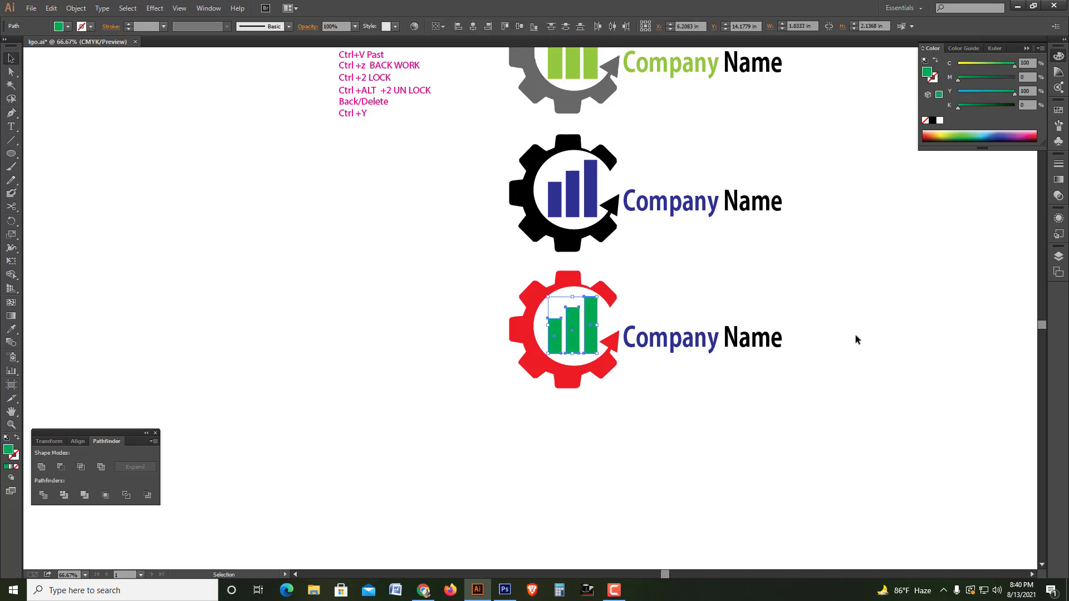
- Eyedrop the bars' green onto the word 'Company' in the red logo's text
{"action": "left_click", "coordinate": [731, 357]}
{"action": "left_click", "coordinate": [690, 350]}
{"action": "double_click", "coordinate": [714, 349]}
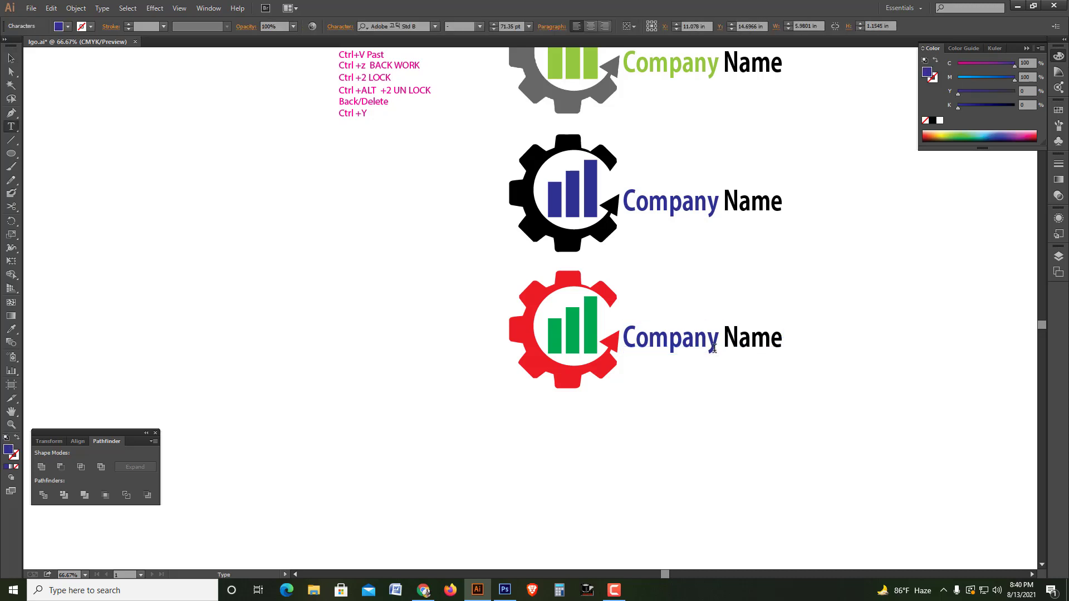
{"action": "double_click", "coordinate": [651, 341]}
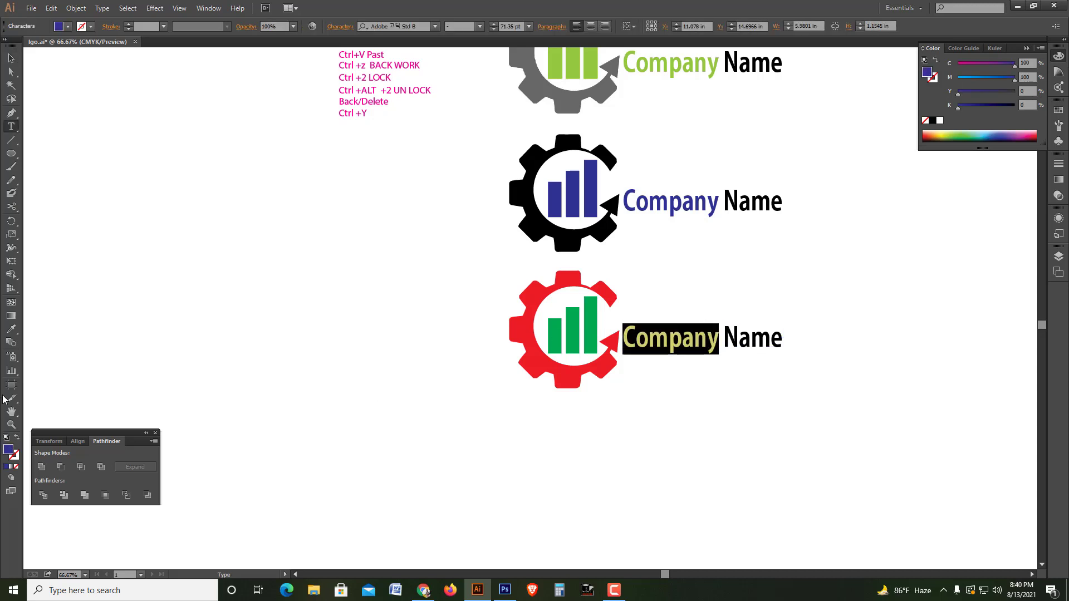
{"action": "left_click", "coordinate": [11, 329]}
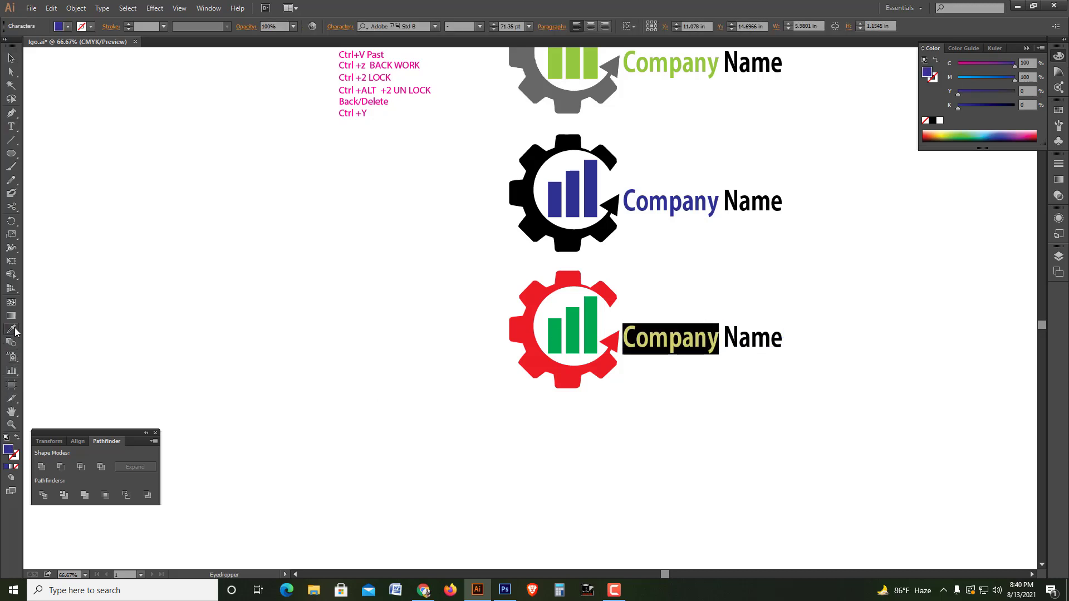
{"action": "left_click", "coordinate": [554, 336]}
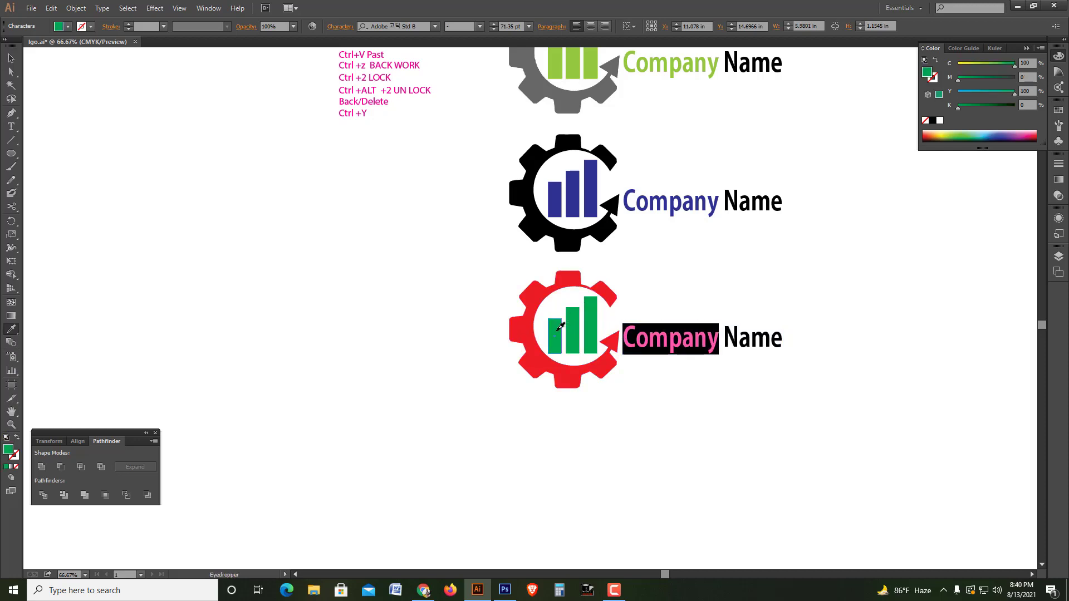
- Zoom out and pan so all three logo variants are centred in view
{"action": "key", "text": "a"}
{"action": "left_click", "coordinate": [179, 267]}
{"action": "key", "text": "ctrl+minus"}
{"action": "left_click_drag", "start_coordinate": [710, 282], "coordinate": [689, 301]}
{"action": "key", "text": "v"}
{"action": "left_click", "coordinate": [628, 587]}
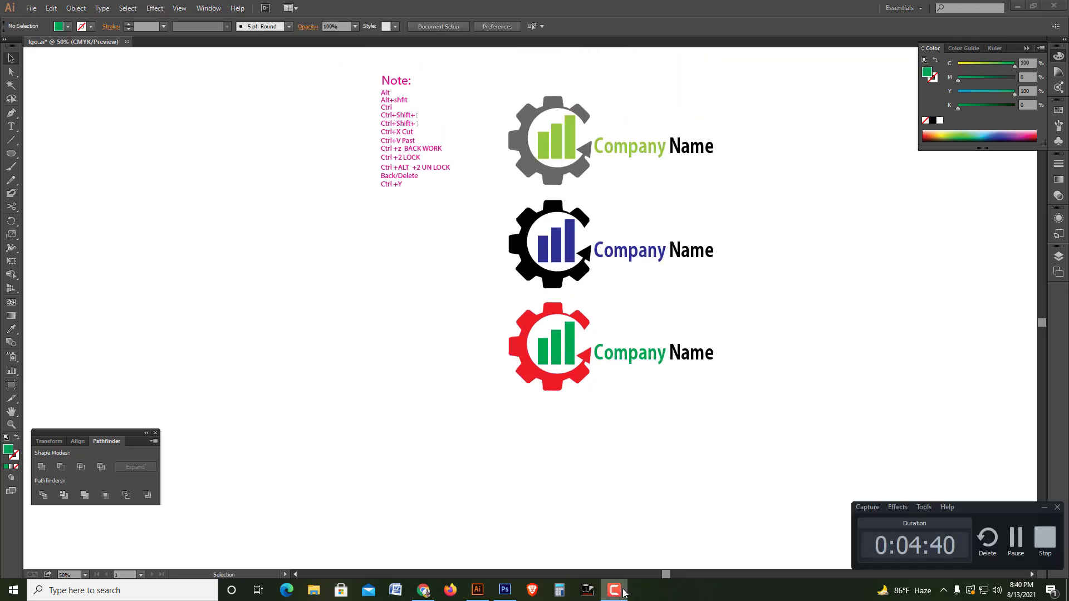
- Begin Alt-dragging a copy of the red logo's 'Company Name' text below the red gear
{"action": "scroll", "coordinate": [744, 285], "scroll_direction": "up", "scroll_amount": 1}
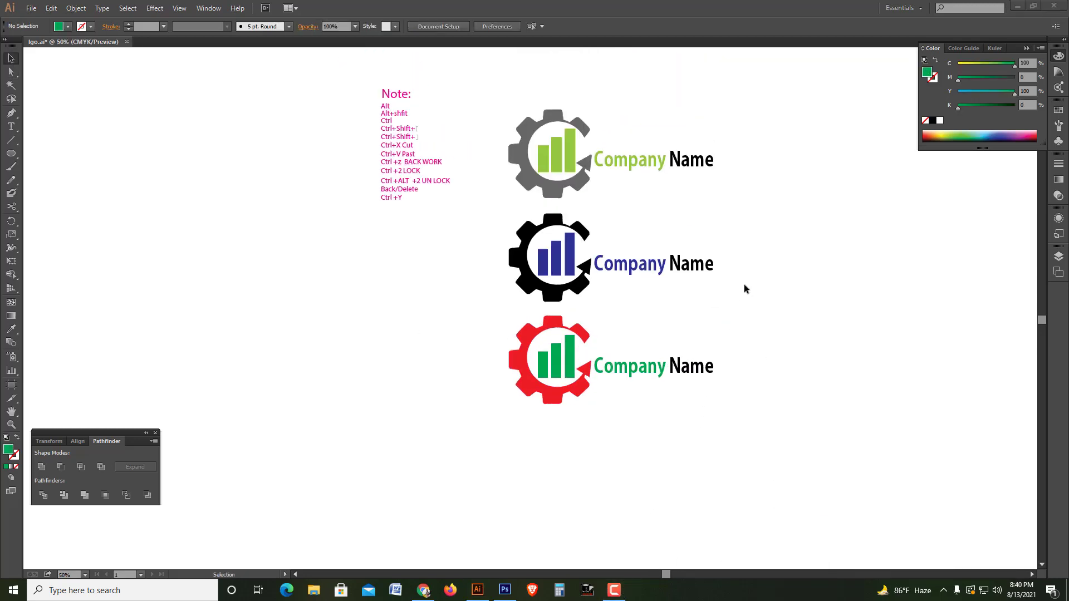
{"action": "scroll", "coordinate": [744, 284], "scroll_direction": "up", "scroll_amount": 1}
{"action": "left_click", "coordinate": [748, 501]}
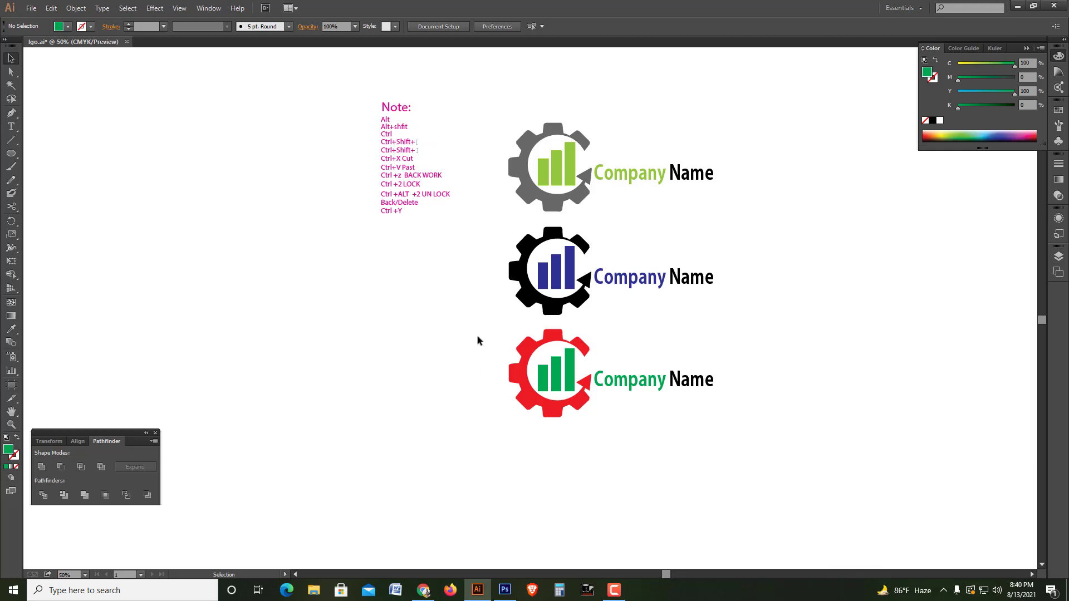
{"action": "left_click_drag", "start_coordinate": [478, 340], "coordinate": [763, 421]}
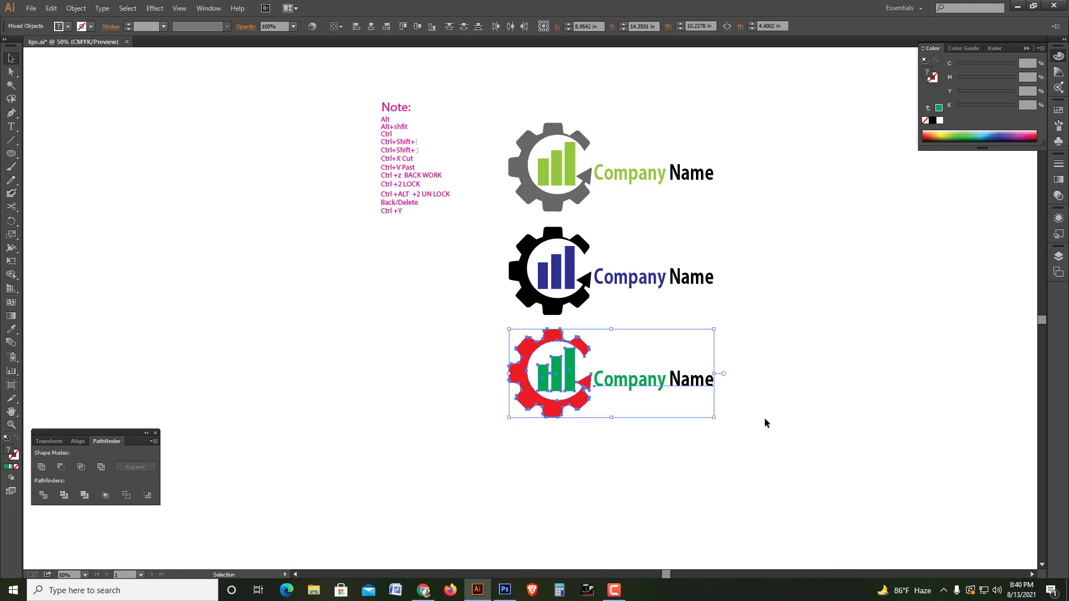
{"action": "left_click", "coordinate": [765, 423]}
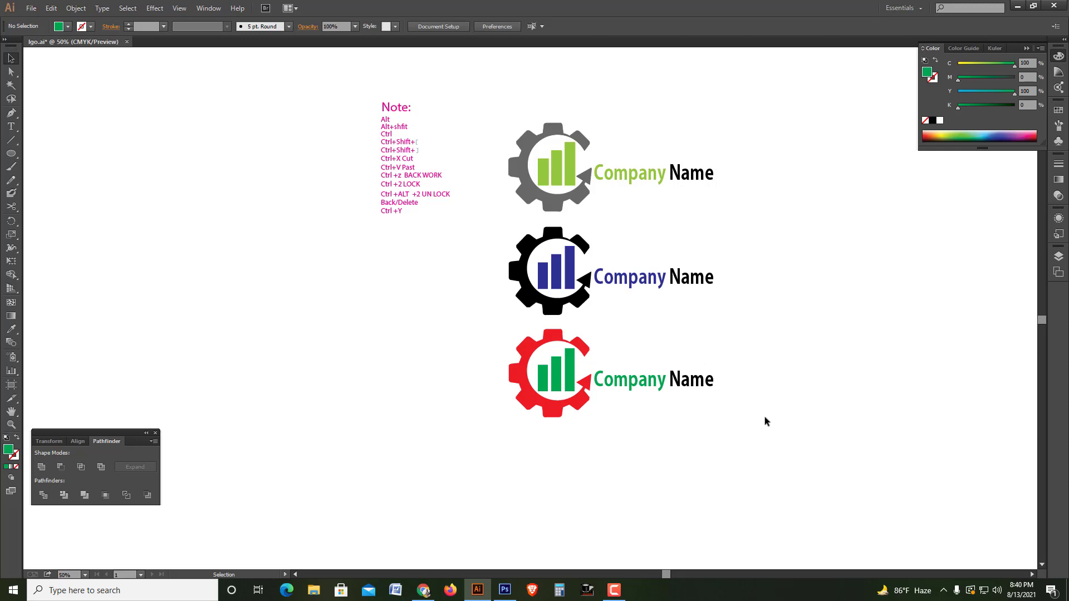
{"action": "scroll", "coordinate": [765, 422], "scroll_direction": "up", "scroll_amount": 1}
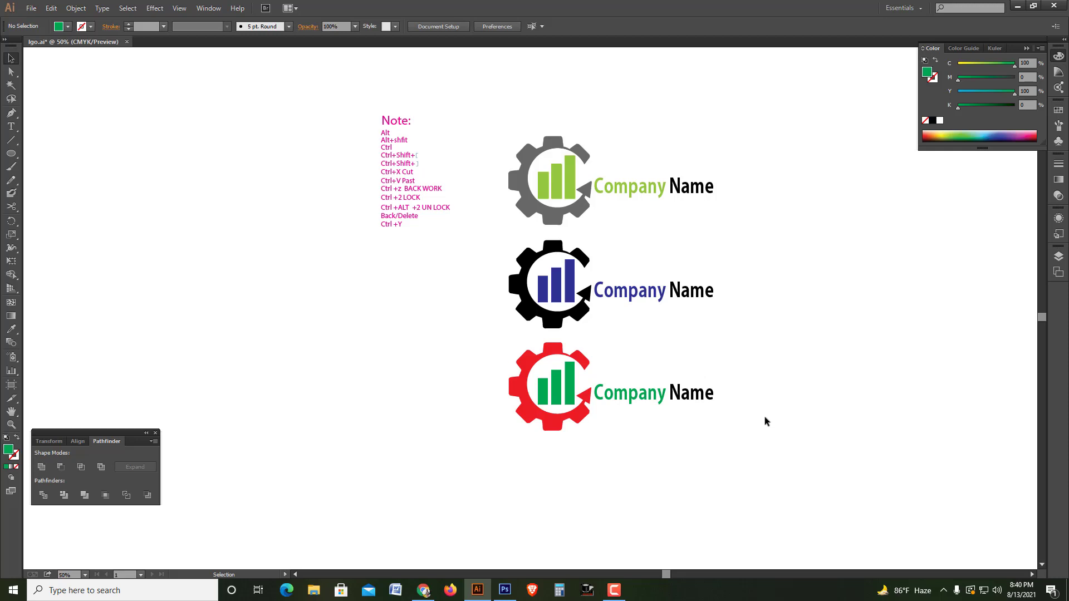
{"action": "scroll", "coordinate": [765, 421], "scroll_direction": "up", "scroll_amount": 2}
{"action": "scroll", "coordinate": [741, 424], "scroll_direction": "down", "scroll_amount": 4}
{"action": "left_click_drag", "start_coordinate": [740, 432], "coordinate": [469, 321]}
{"action": "left_click", "coordinate": [763, 317]}
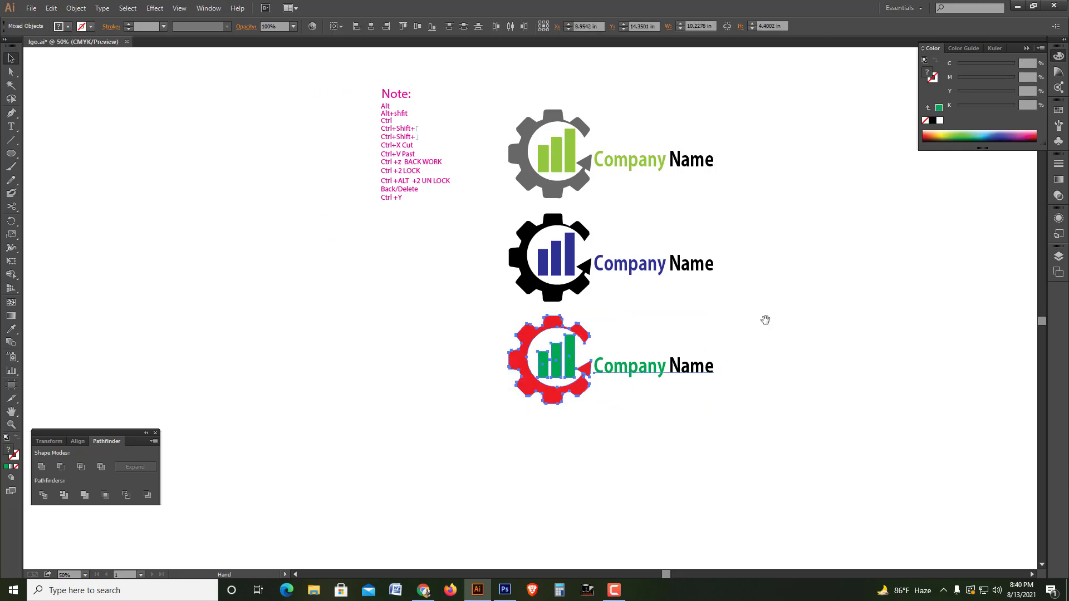
{"action": "scroll", "coordinate": [739, 316], "scroll_direction": "right", "scroll_amount": 1}
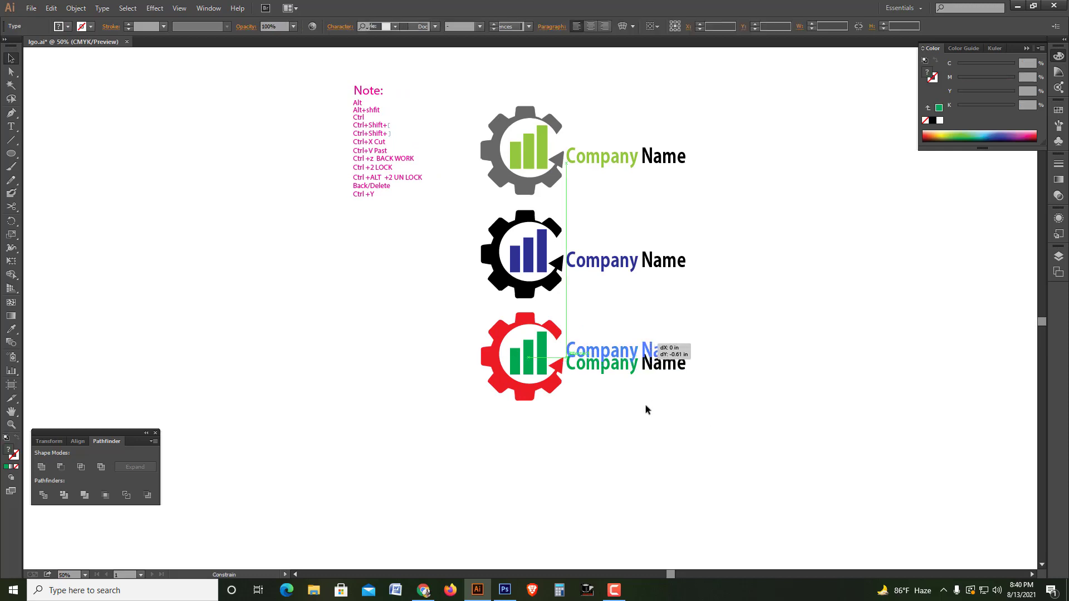